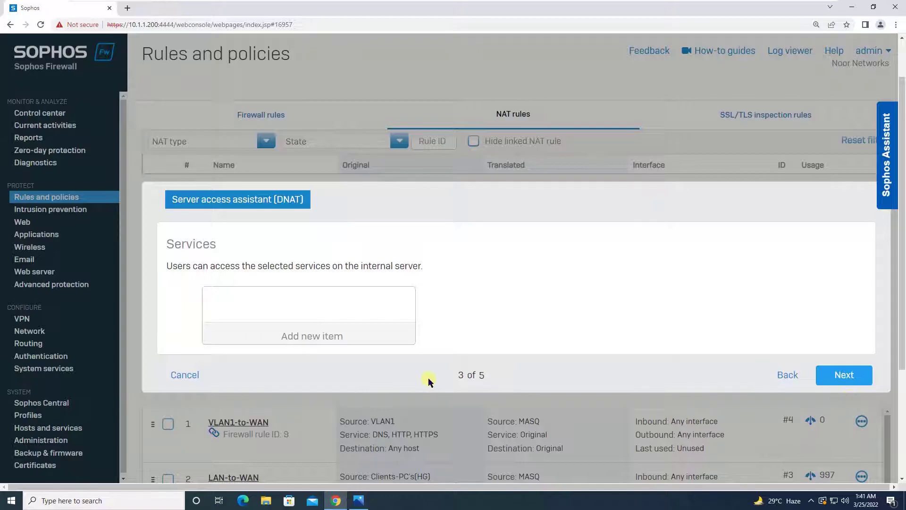
Step: Add HTTP as the service users can access on the internal server and continue to the external source networks
left_click(339, 336)
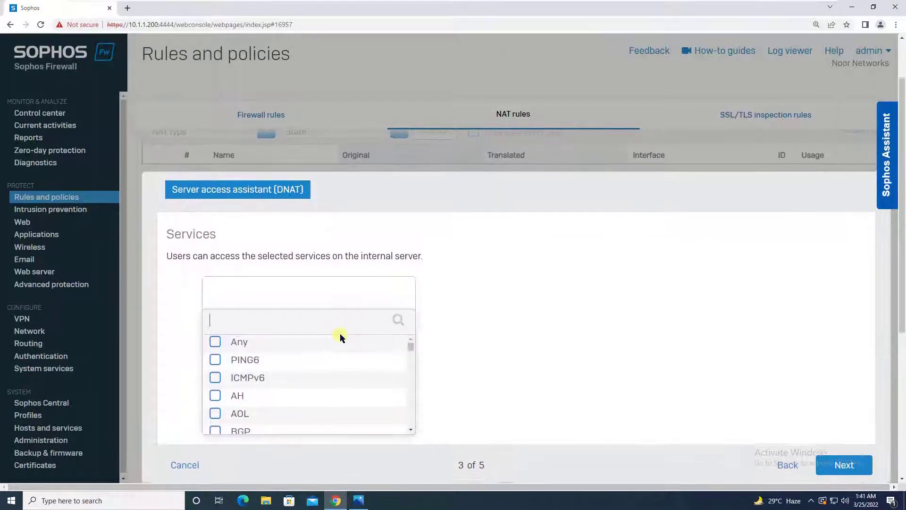
type("http")
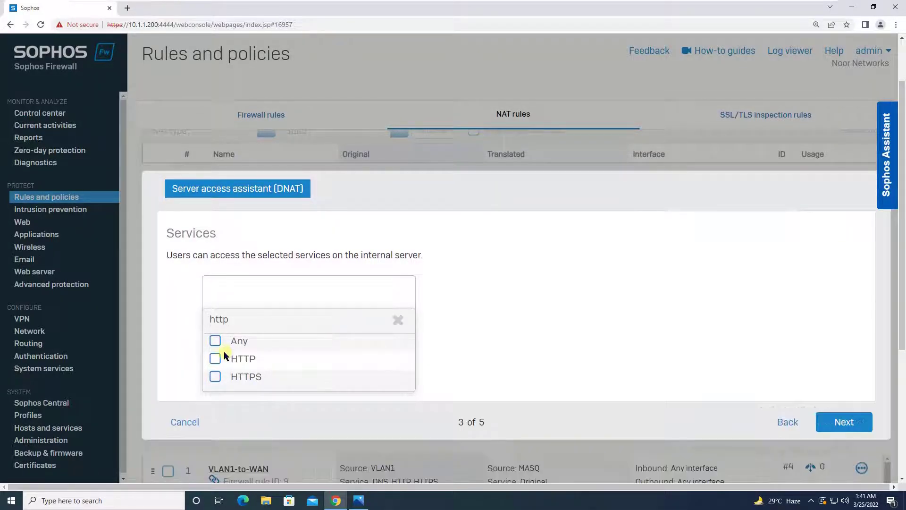
left_click(223, 359)
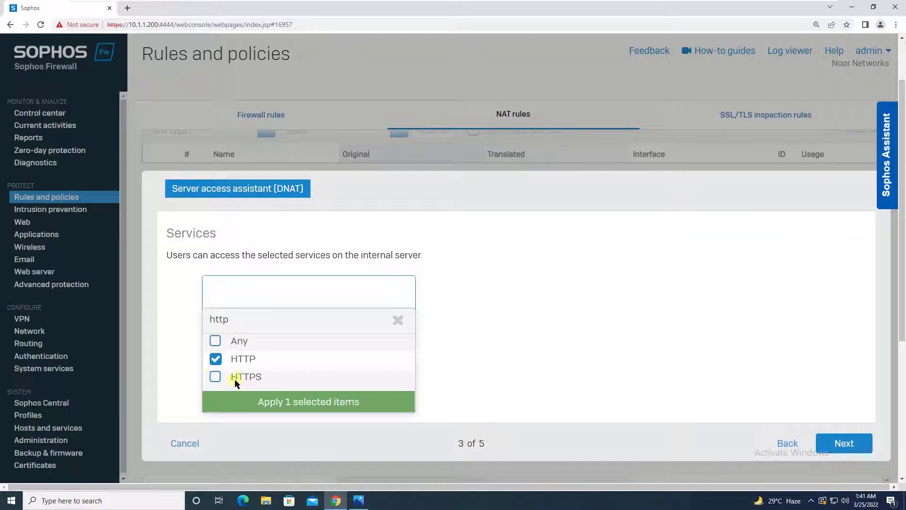
left_click(323, 403)
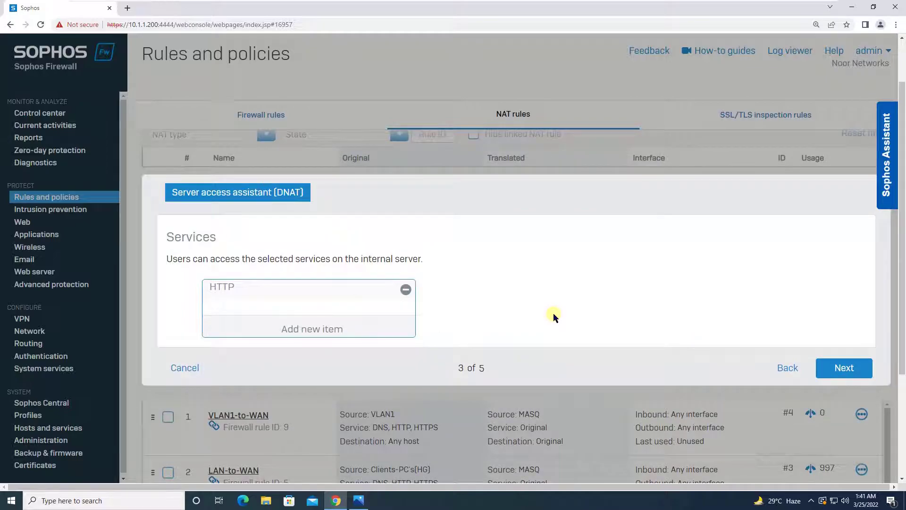
mouse_move(248, 291)
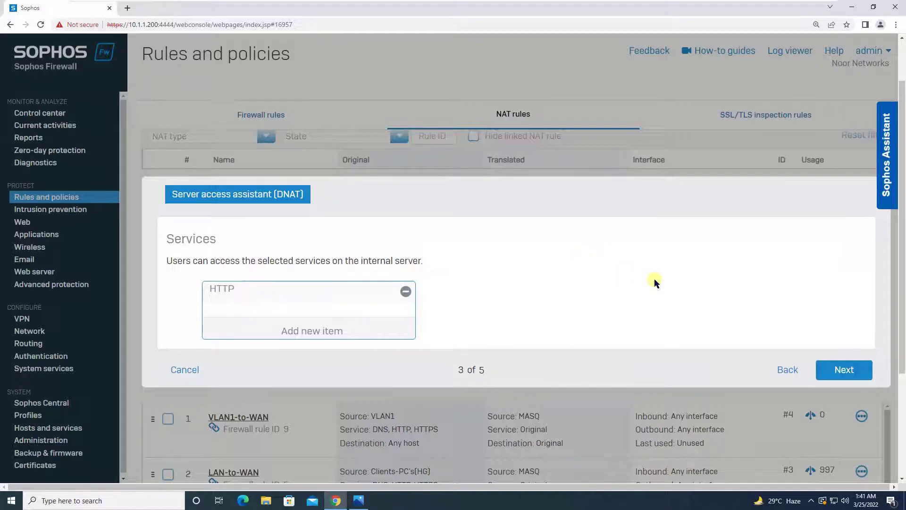
left_click(837, 371)
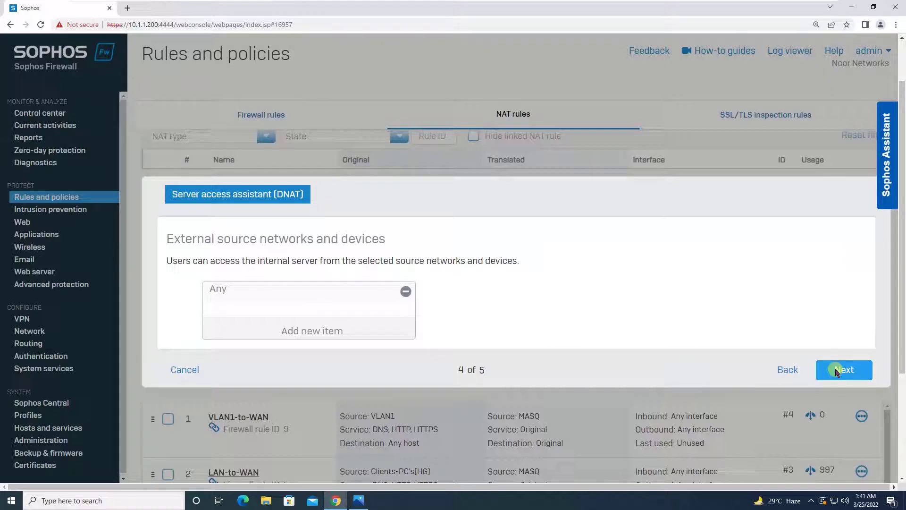
Step: Try searching the external source list for India and the United countries in place of Any, and reselect Any
left_click(405, 291)
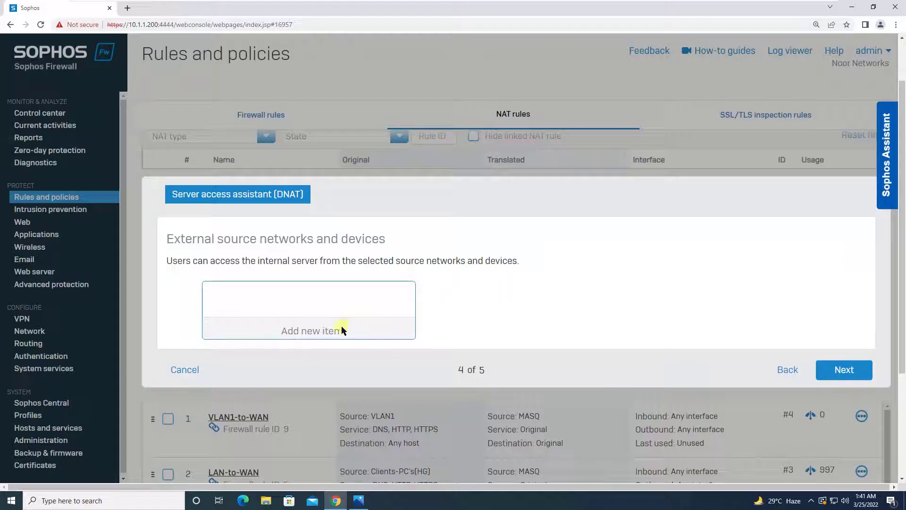
left_click(297, 325)
type("indi")
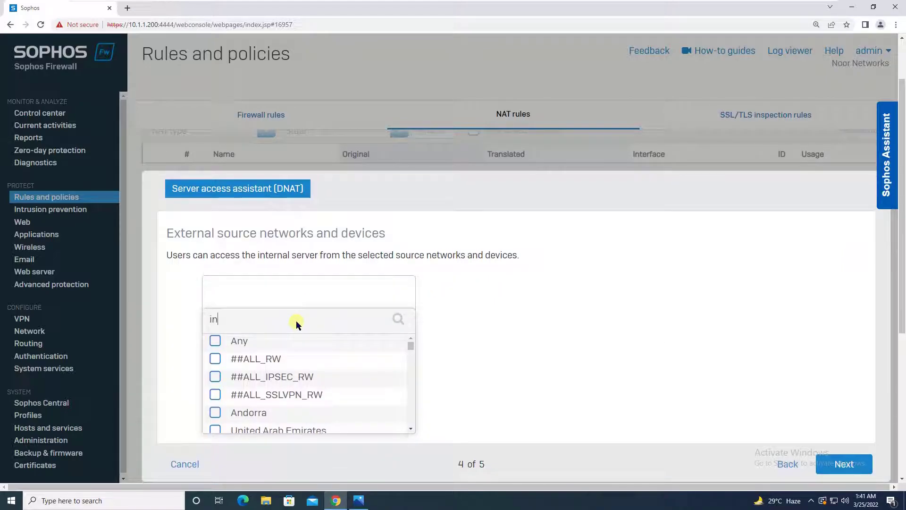
key("BackSpace")
key("BackSpace")
key("BackSpace")
key("BackSpace")
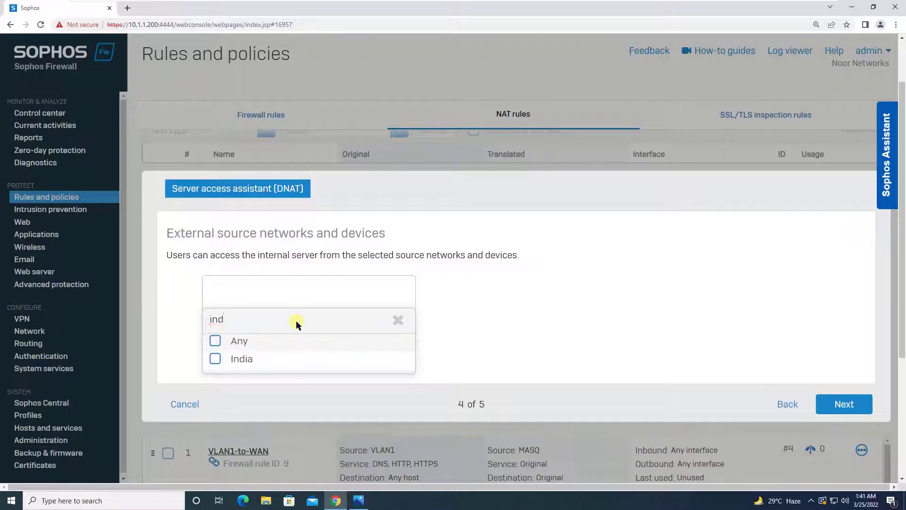
type("uni")
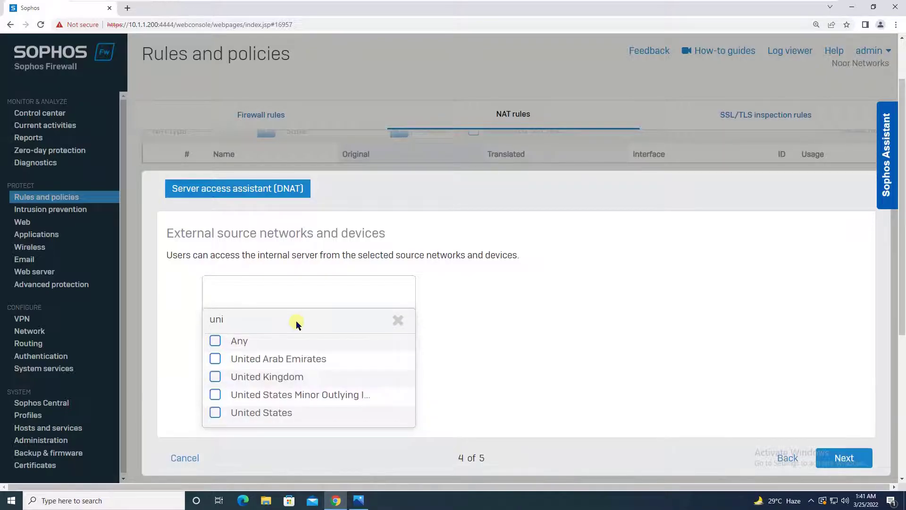
key("BackSpace")
key("BackSpace")
key("BackSpace")
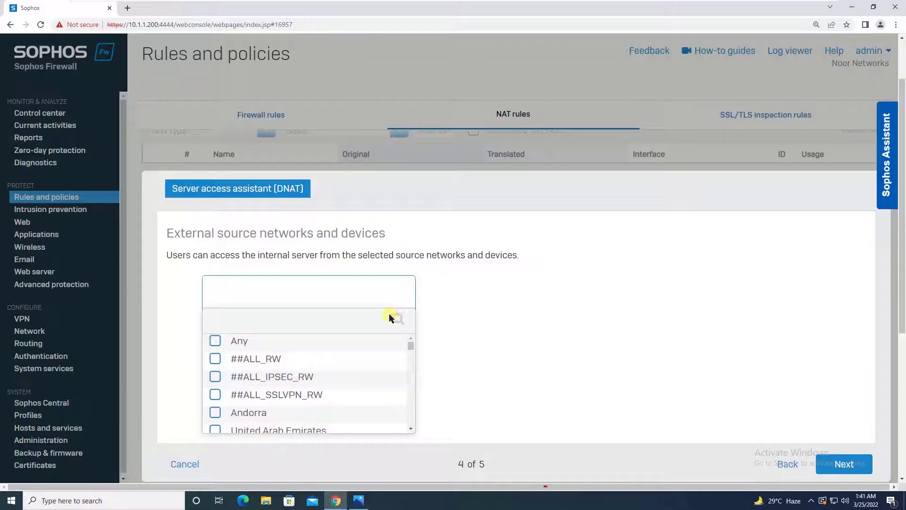
left_click(236, 341)
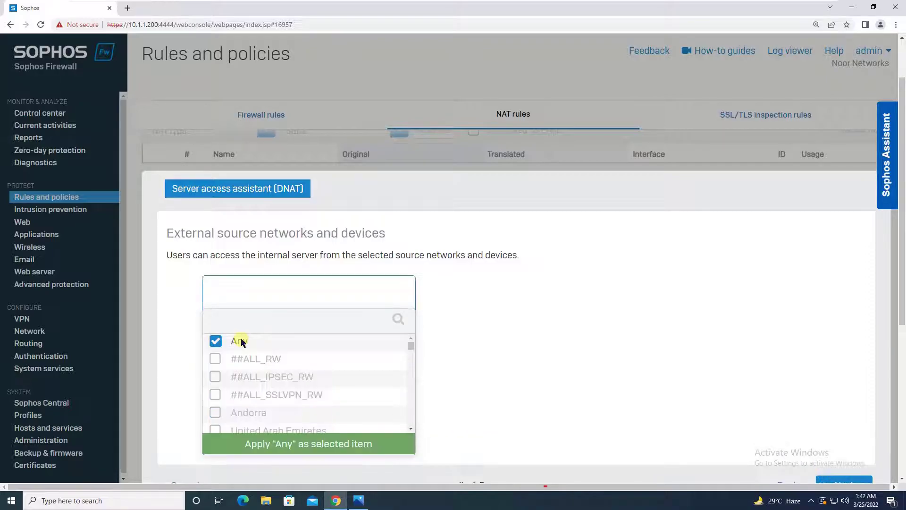
left_click(334, 442)
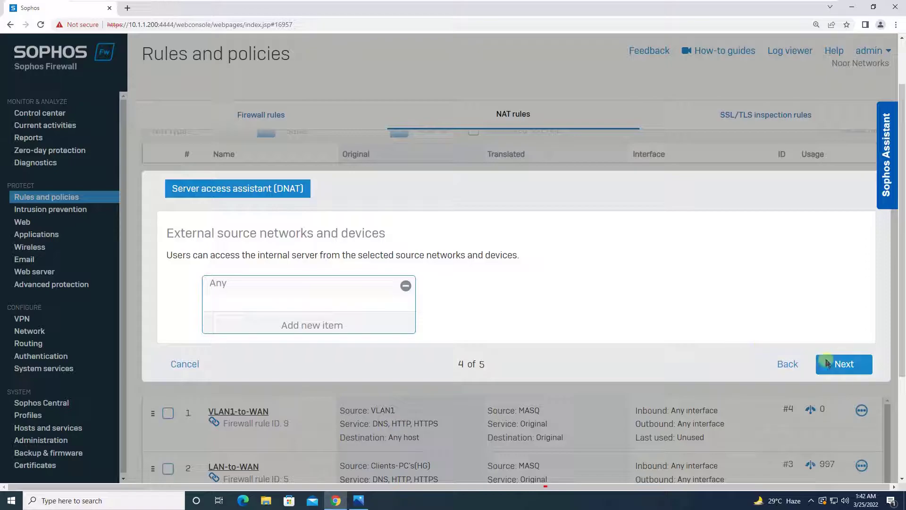
Step: Accept Any as the external source, review the DNAT selections, and save the server access configuration
left_click(842, 364)
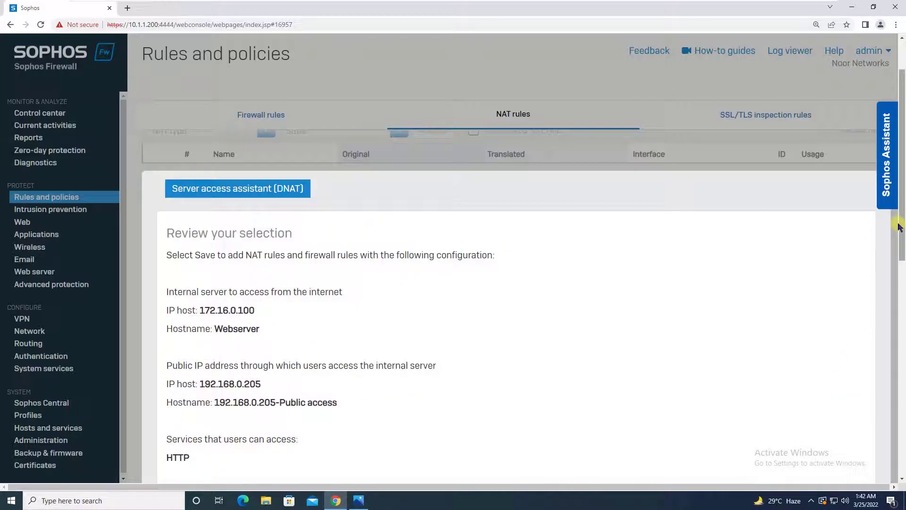
scroll(847, 253, "down", 2)
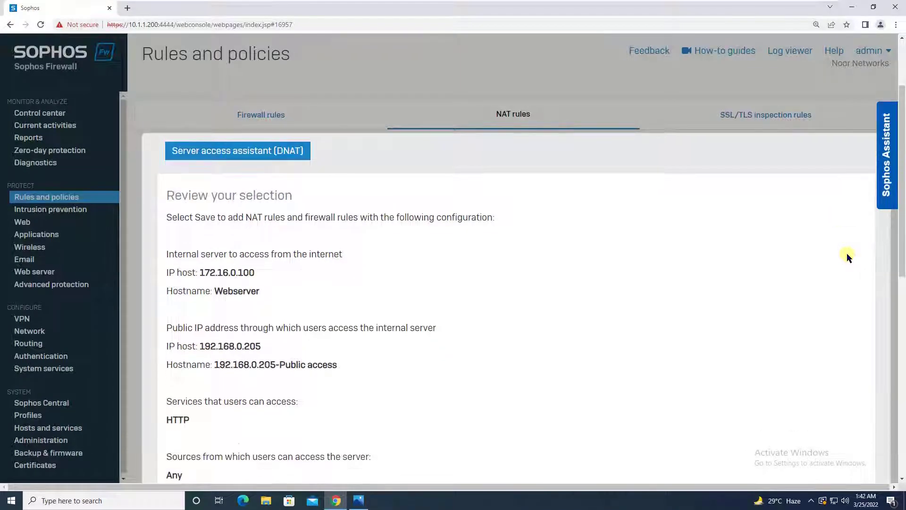
scroll(847, 253, "down", 1)
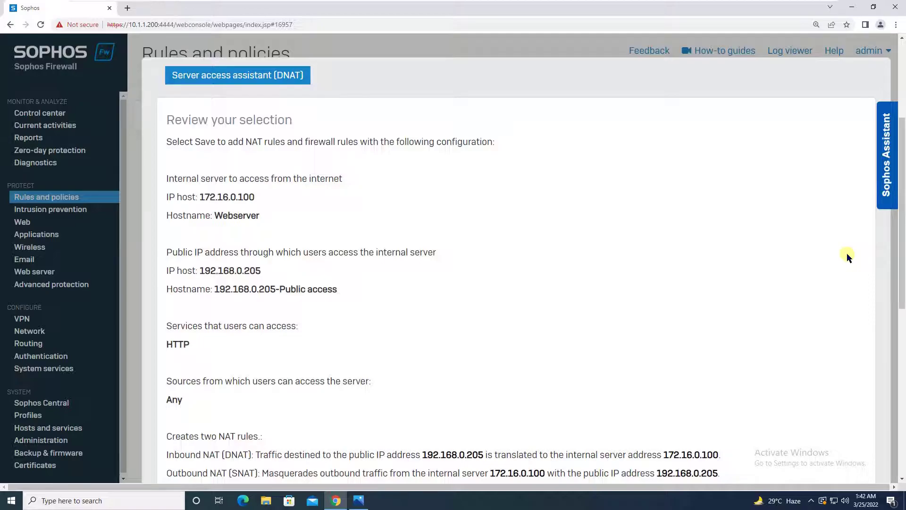
scroll(848, 256, "down", 2)
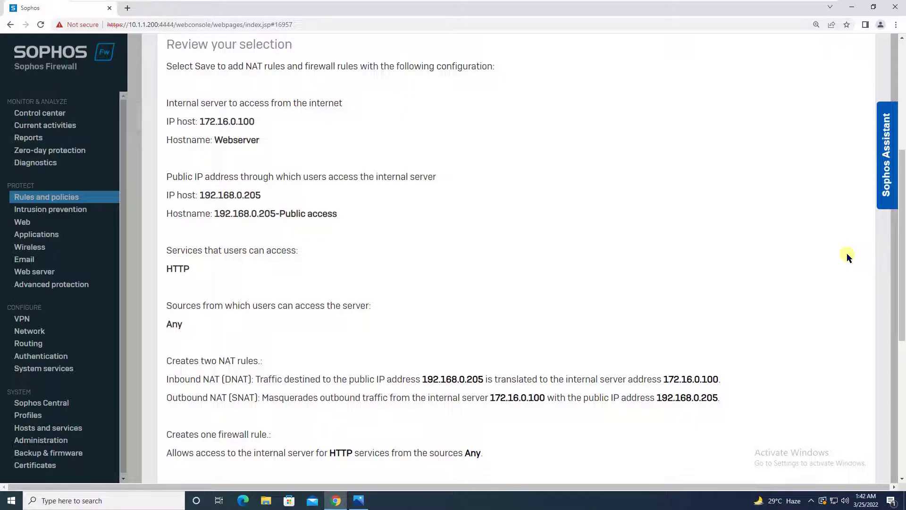
scroll(847, 255, "down", 2)
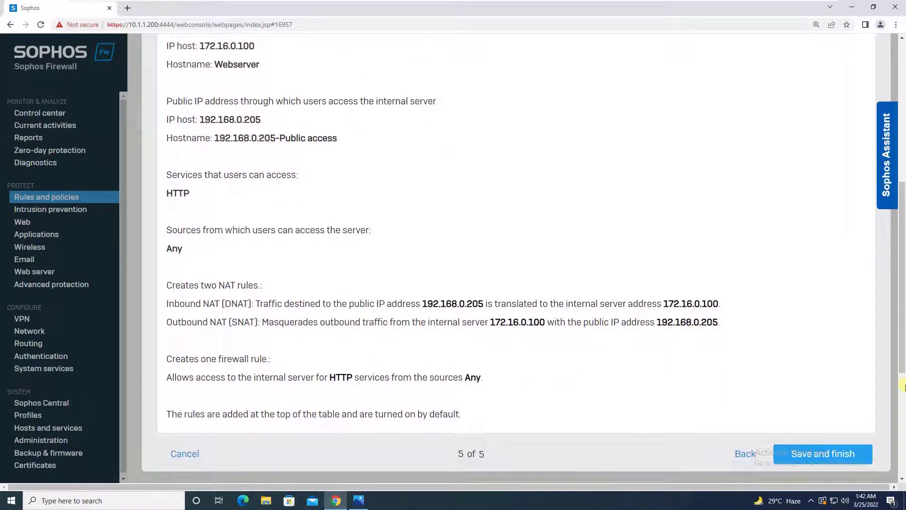
left_click(839, 453)
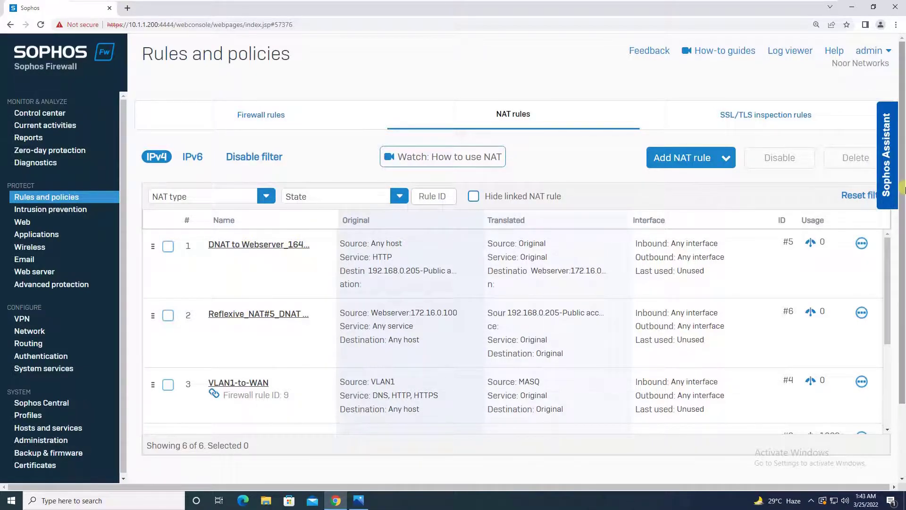
Step: Examine the NAT rules list for the new DNAT and reflexive rules, and open the firewall rules list
left_click_drag(902, 193, 903, 283)
scroll(903, 279, "up", 2)
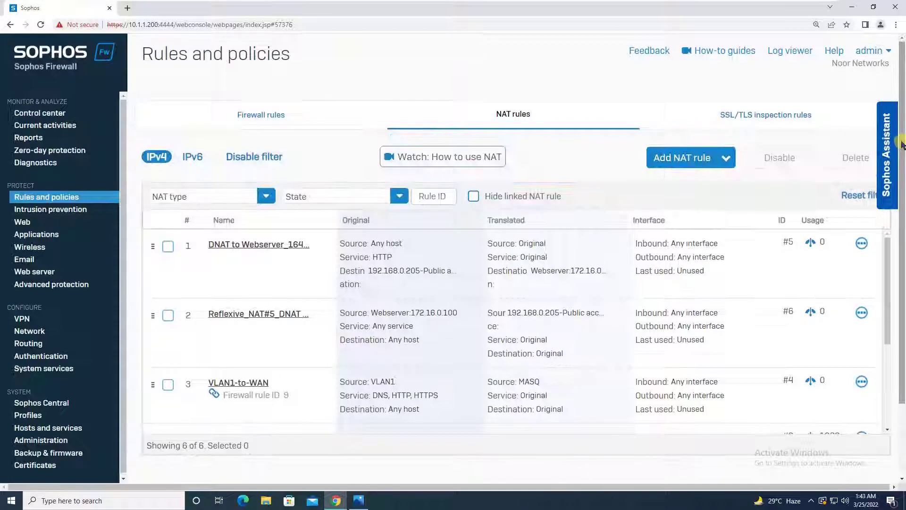
left_click_drag(887, 317, 884, 424)
left_click(201, 114)
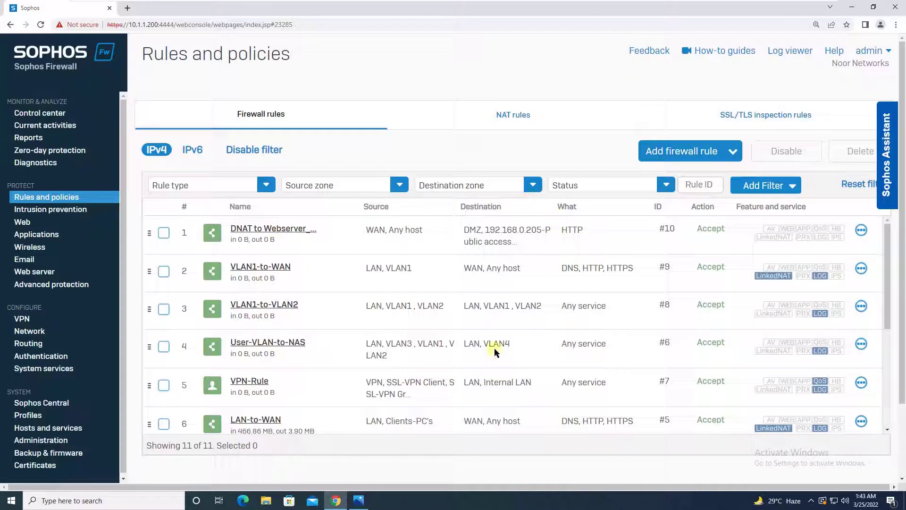
Step: View the Sophos LAB network diagram in Photos and minimize the virtual machine window to reach the host desktop
left_click(357, 501)
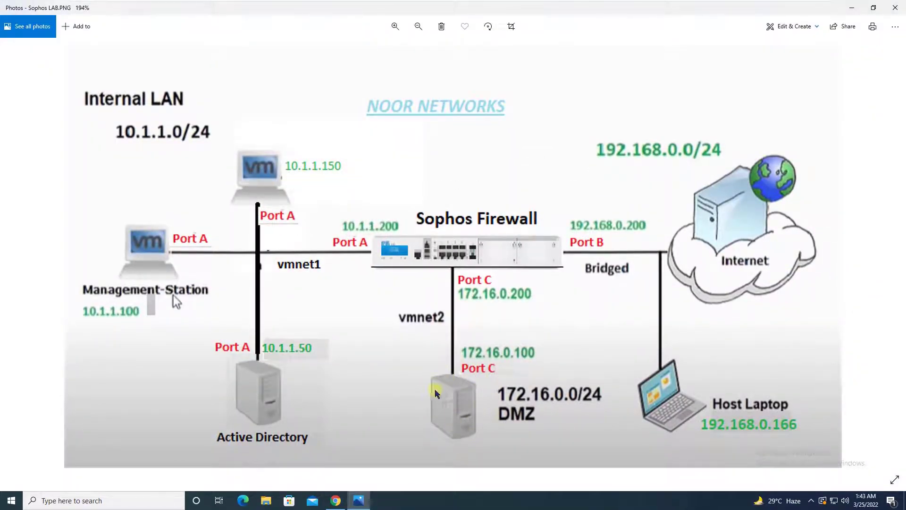
mouse_move(831, 4)
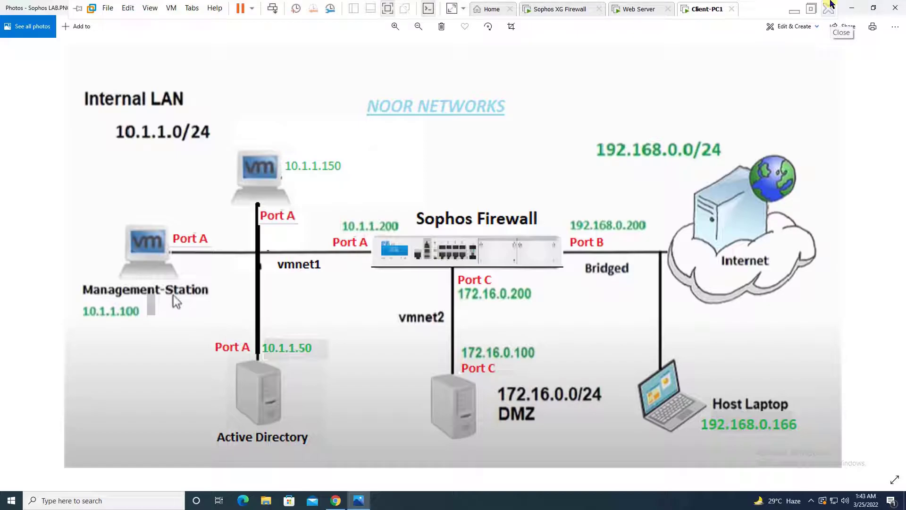
left_click(794, 9)
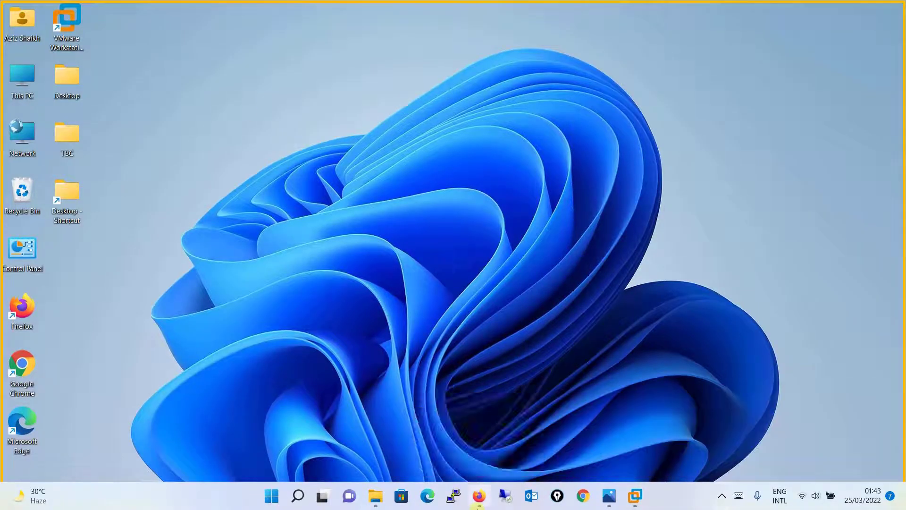
Step: Open Firefox on the host laptop and browse to 192.168.0.205 to test public access to the web server
mouse_move(479, 495)
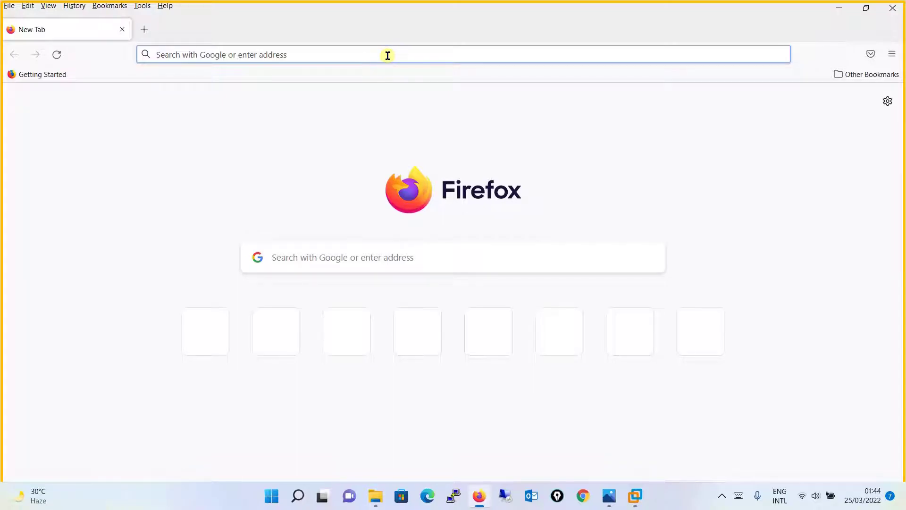
type("192.168.0.2052")
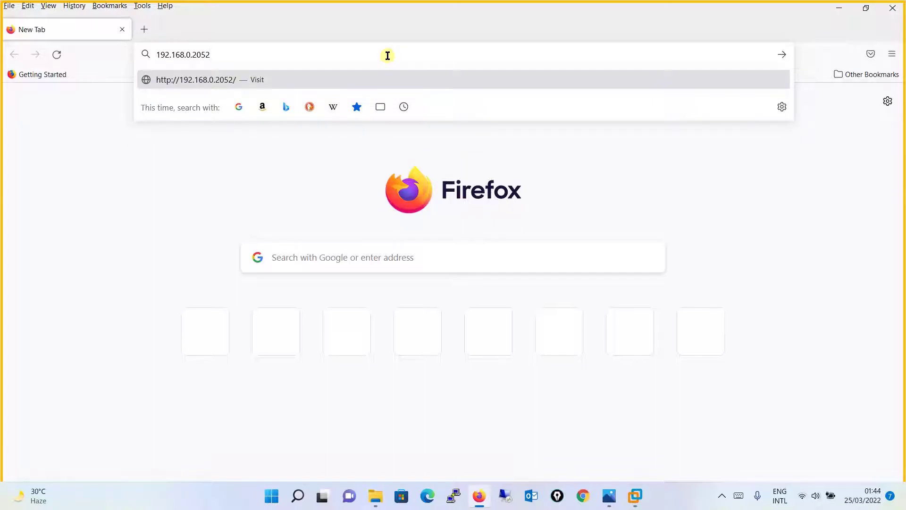
key("BackSpace")
key("Return")
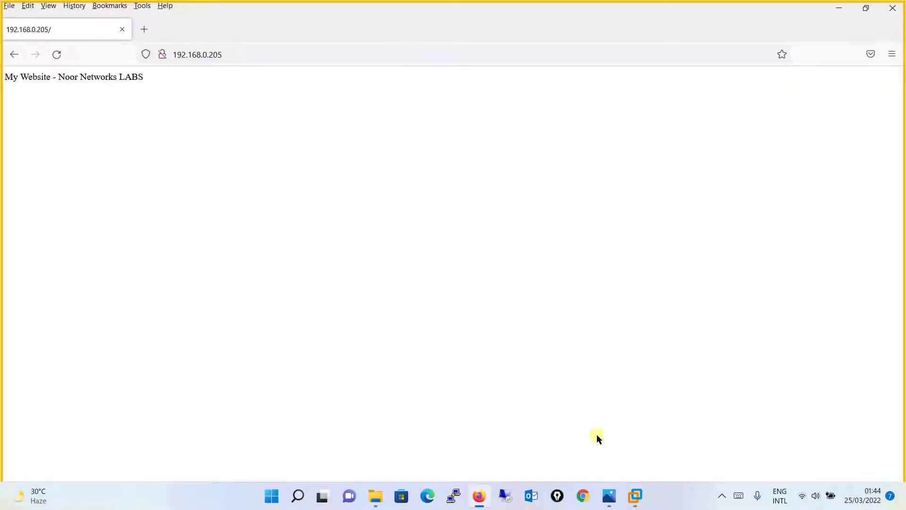
Step: Switch to the Web Server virtual machine in VMware Workstation and open Internet Explorer there
mouse_move(635, 495)
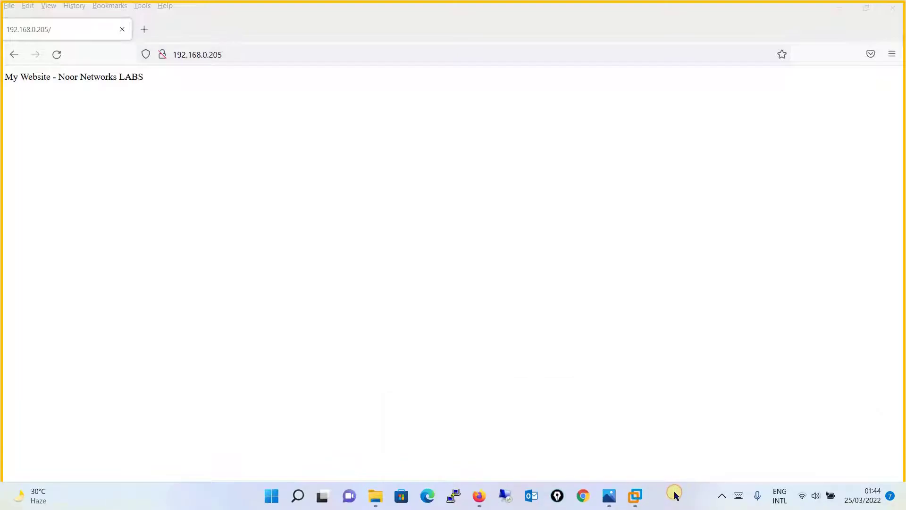
left_click(640, 501)
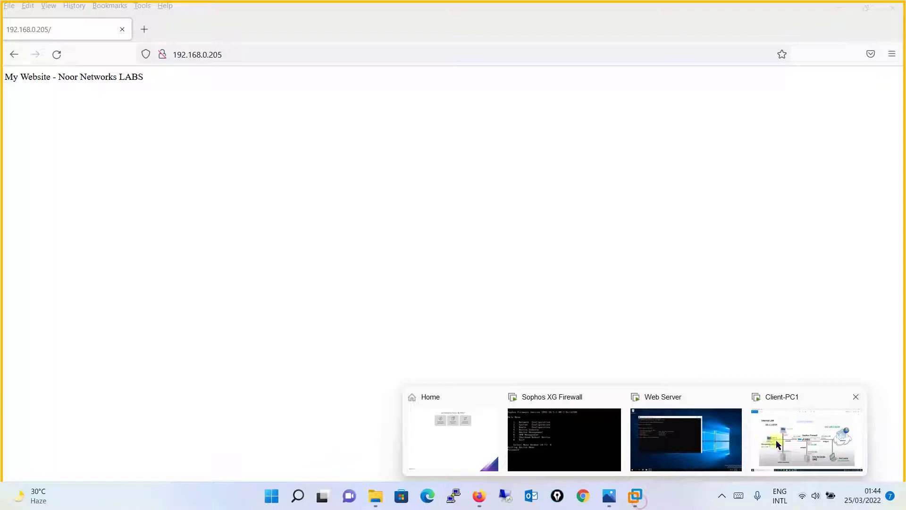
left_click(655, 436)
left_click(100, 501)
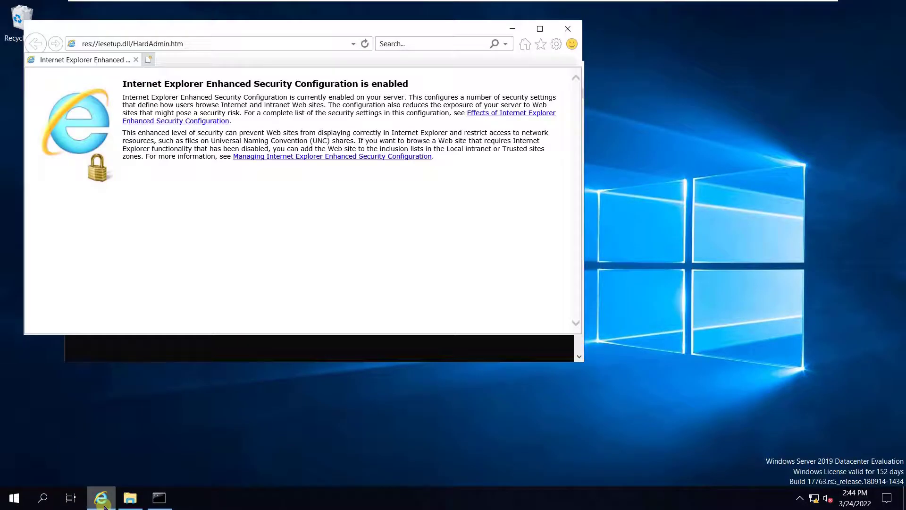
Step: Check the web server's IP configuration in Command Prompt and load 172.16.0.100 in Internet Explorer
left_click(262, 348)
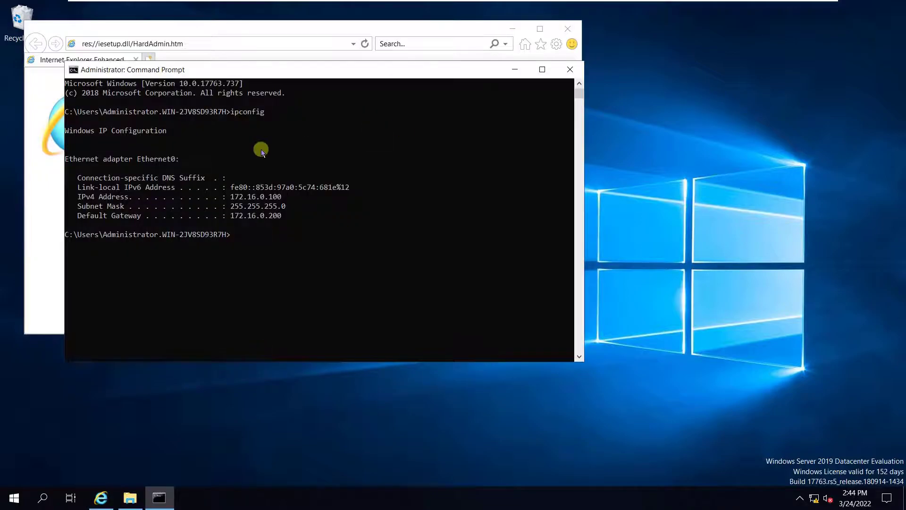
left_click(39, 234)
left_click(139, 36)
type("1")
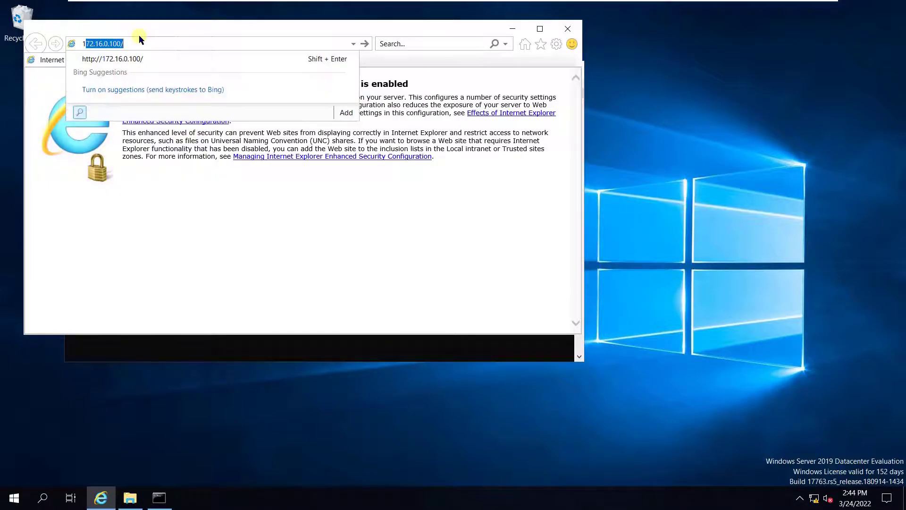
type("72.16.0.100")
key("Return")
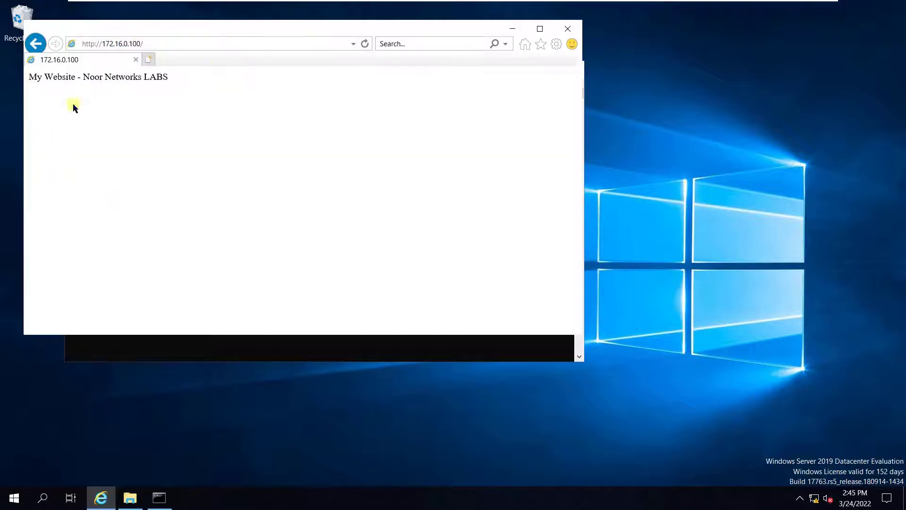
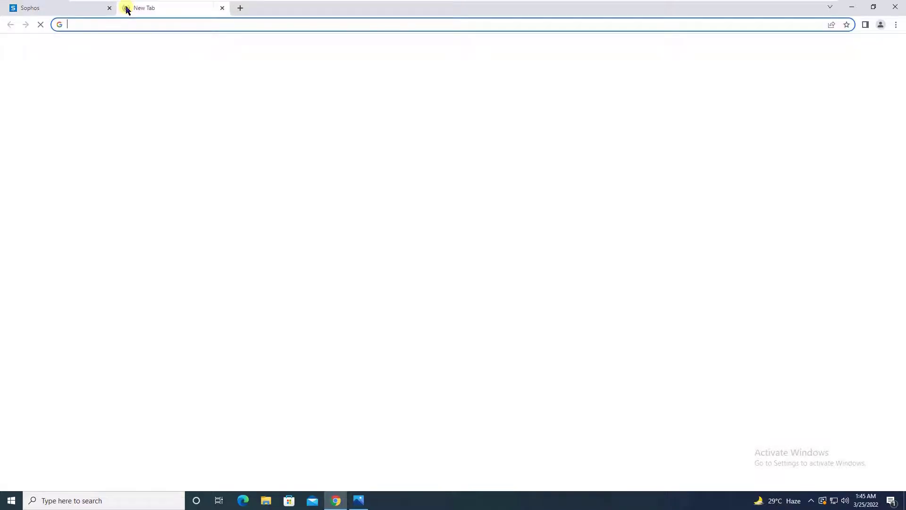
Step: Switch to Photos on the client PC to view the Sophos LAB network diagram
left_click(358, 501)
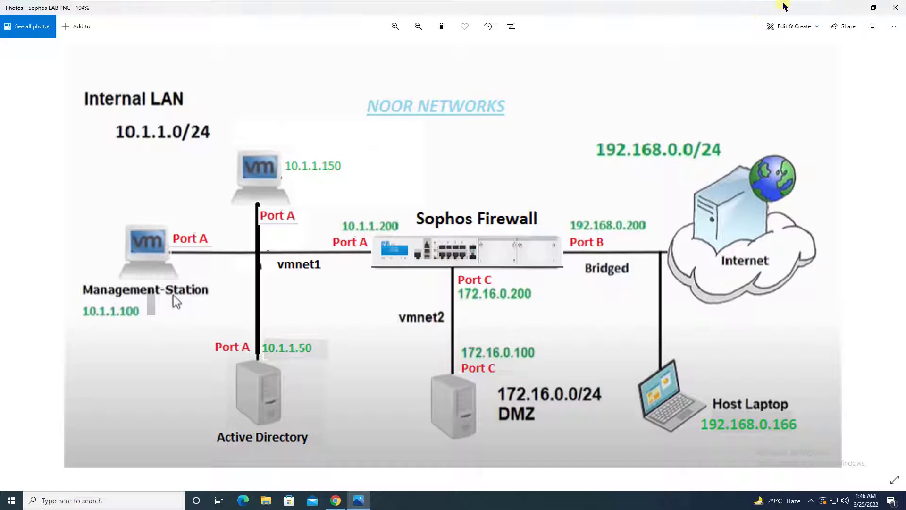
Step: Switch to Chrome on the client PC and browse to 172.16.0.100 to test LAN access to the web server
left_click(852, 8)
type("172.16")
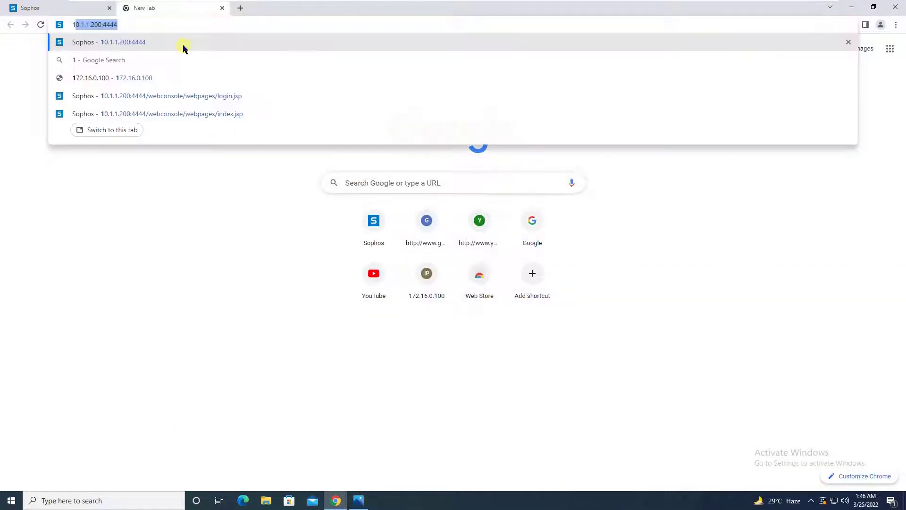
type(".0.1")
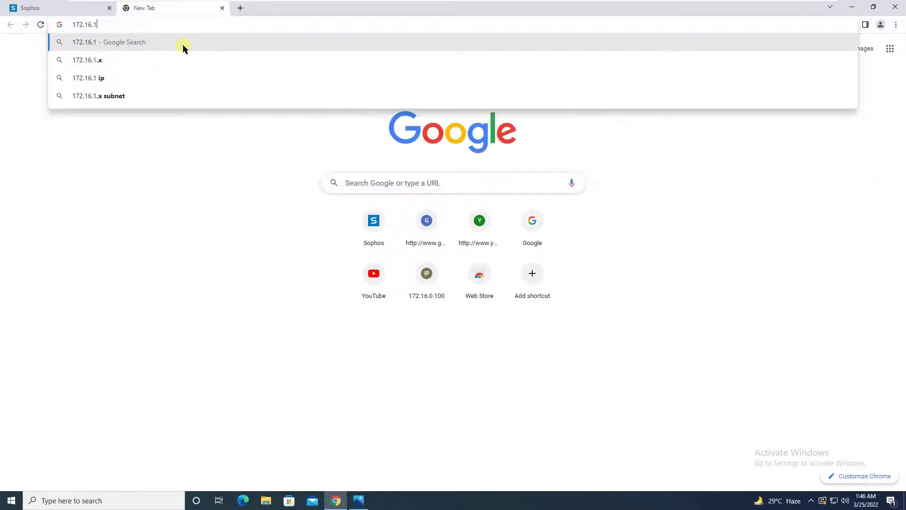
type("00")
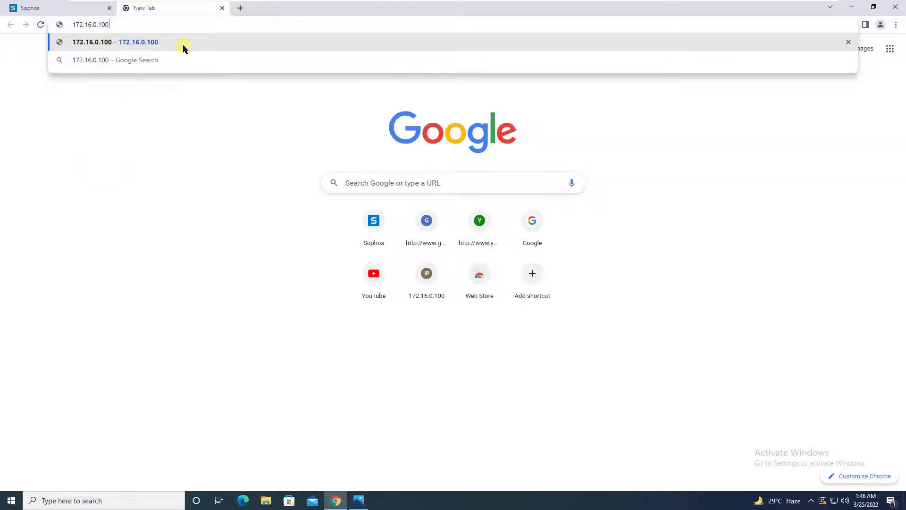
key("Return")
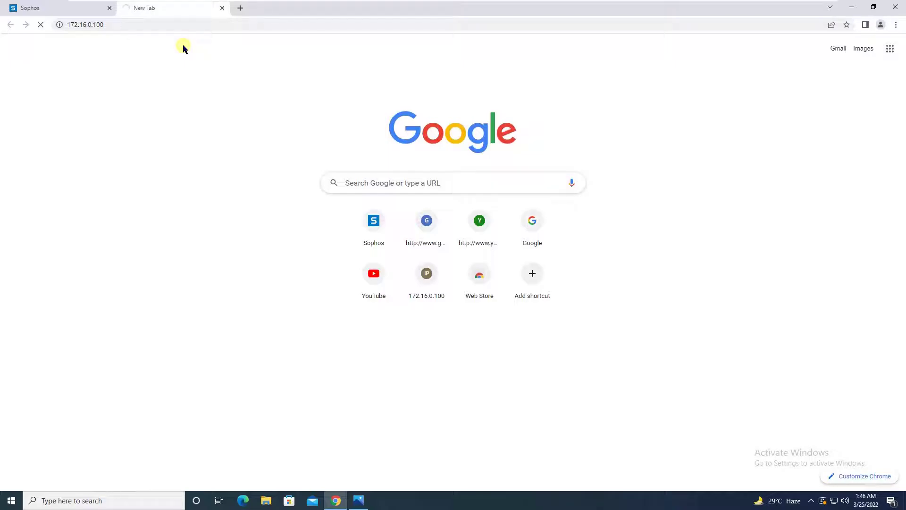
Step: Start a new firewall rule in the Sophos console and name it LAN-to-DMZ
left_click(47, 10)
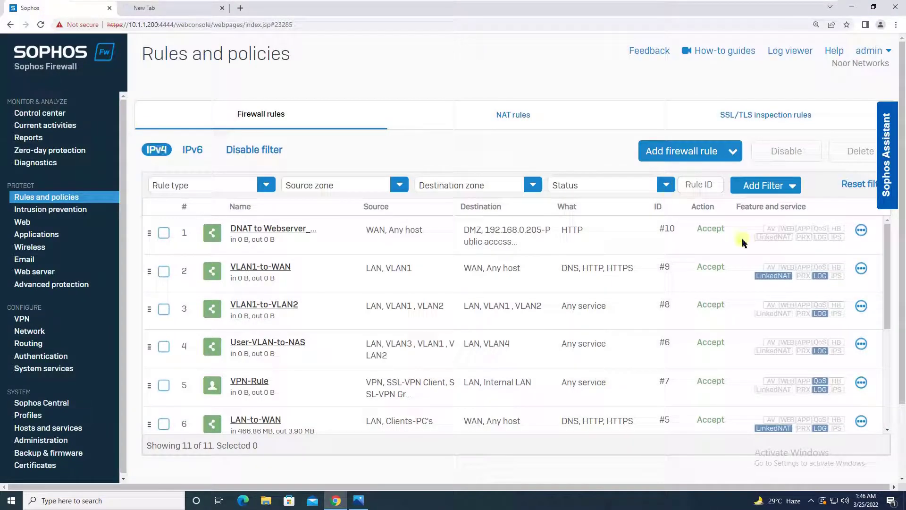
left_click(731, 154)
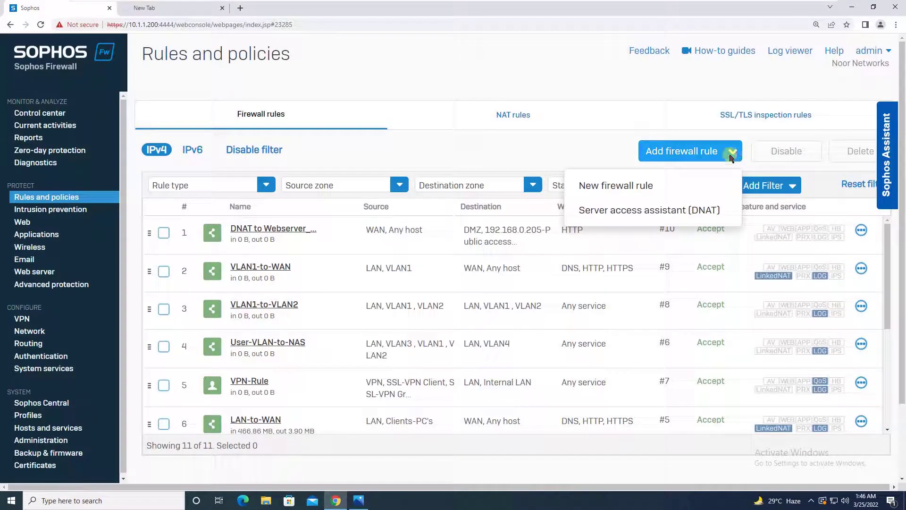
left_click(667, 188)
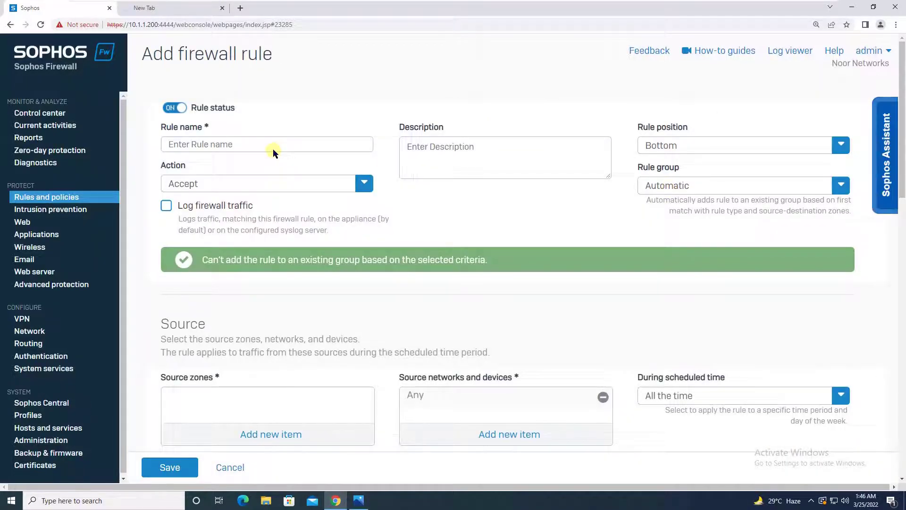
left_click(273, 149)
type("L")
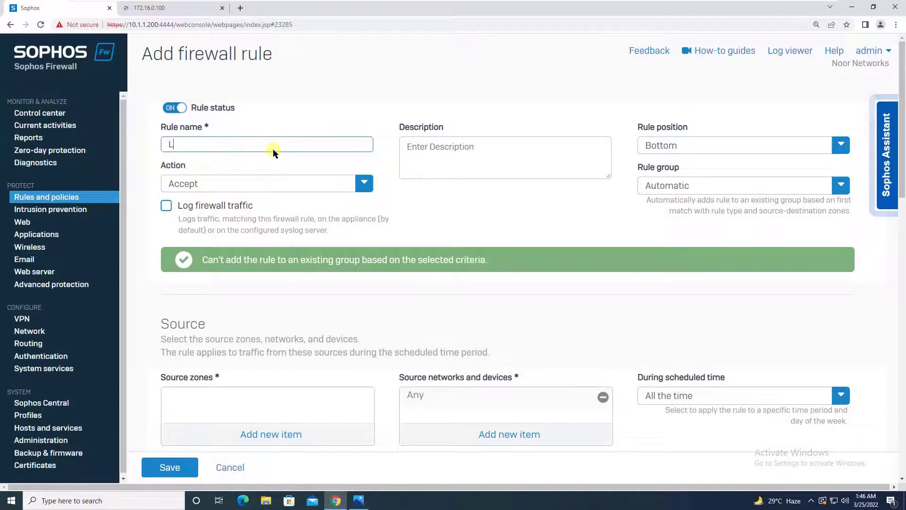
type("AN-to-")
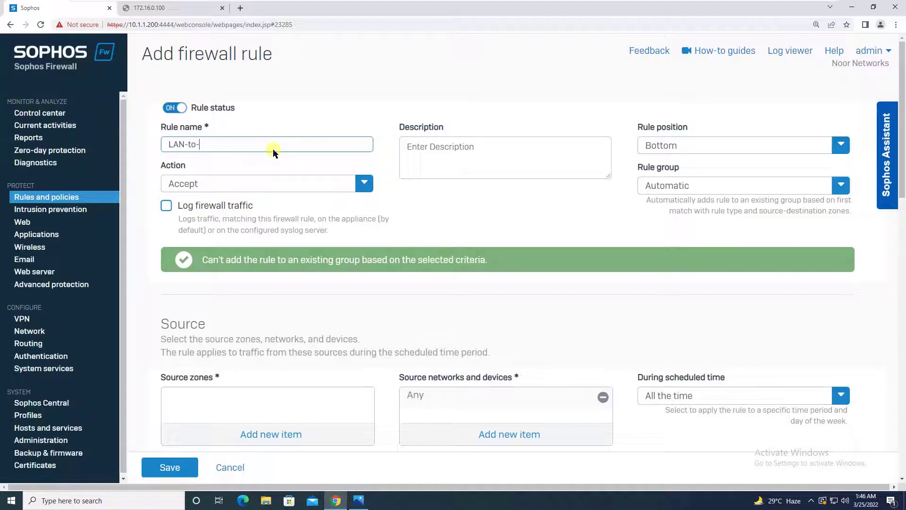
type("DMZ")
Step: Set the rule position to Top and the rule group to None, and enable firewall traffic logging
left_click(765, 144)
left_click(711, 169)
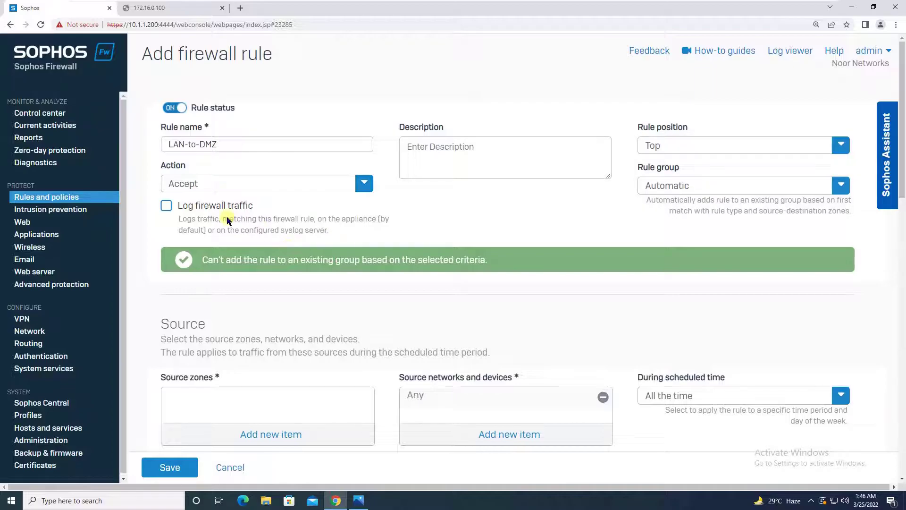
left_click(775, 181)
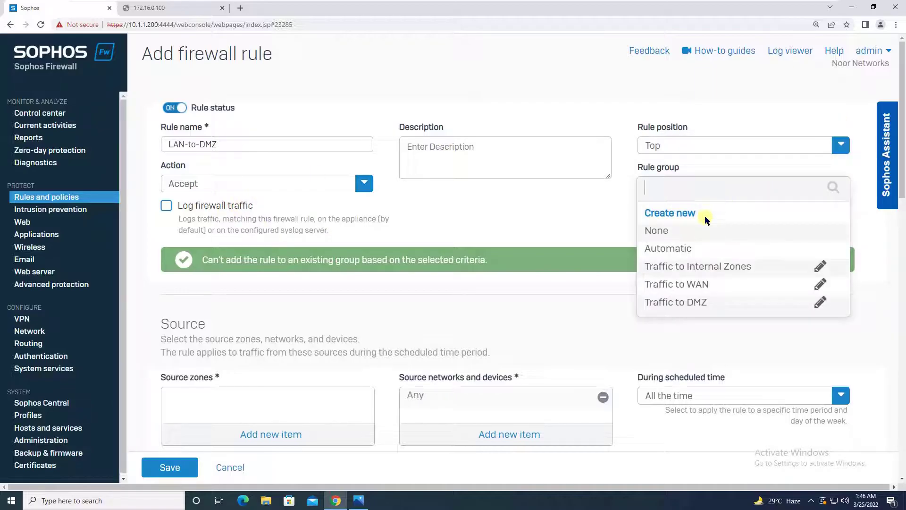
left_click(695, 229)
left_click(166, 206)
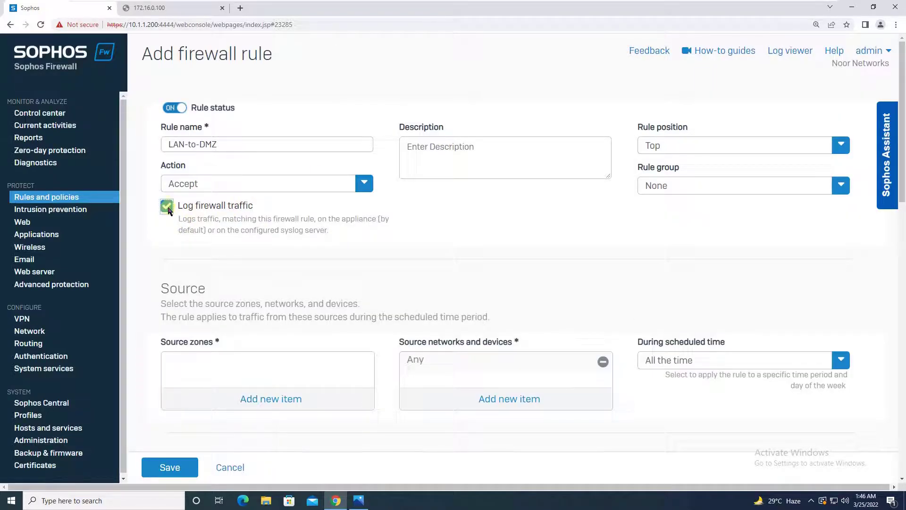
Step: Add LAN as the source zone of the LAN-to-DMZ rule
left_click_drag(904, 189, 902, 238)
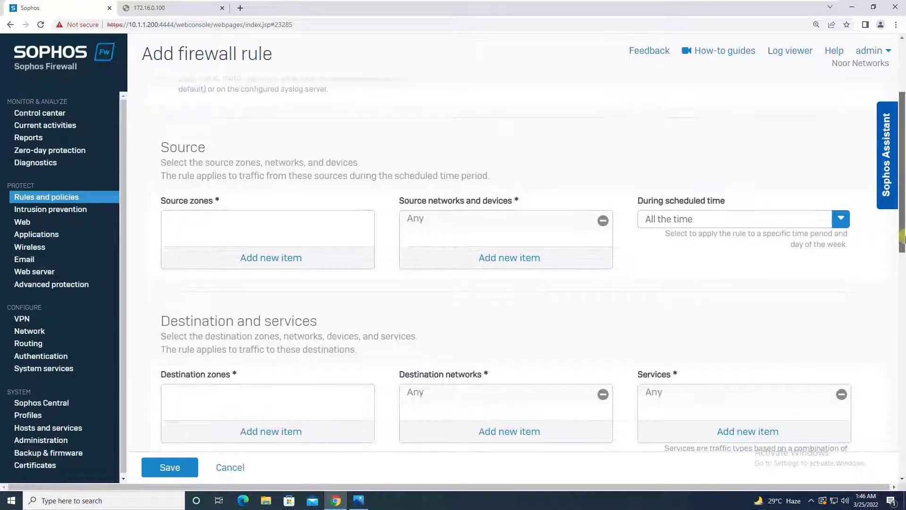
left_click(244, 267)
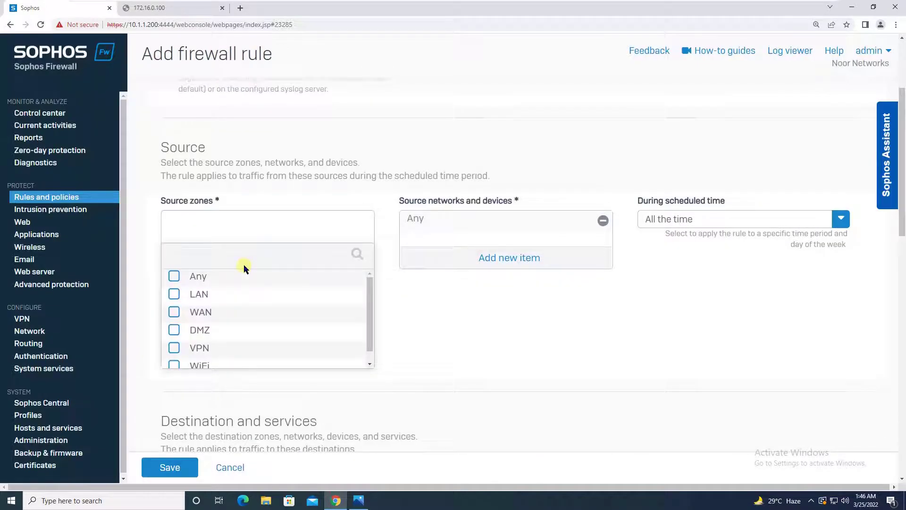
left_click(205, 294)
left_click(267, 379)
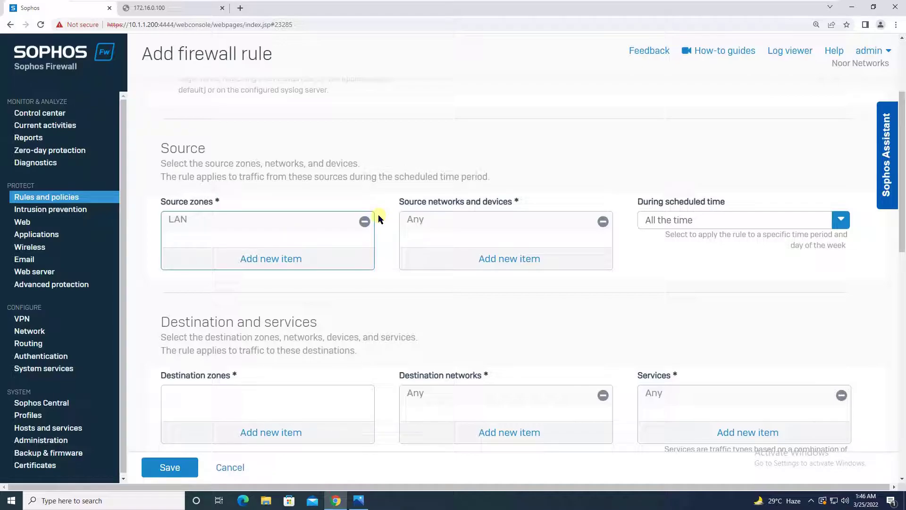
Step: Check the network diagram in Photos, return to the firewall rule in Chrome and add DMZ as the destination zone
left_click(358, 500)
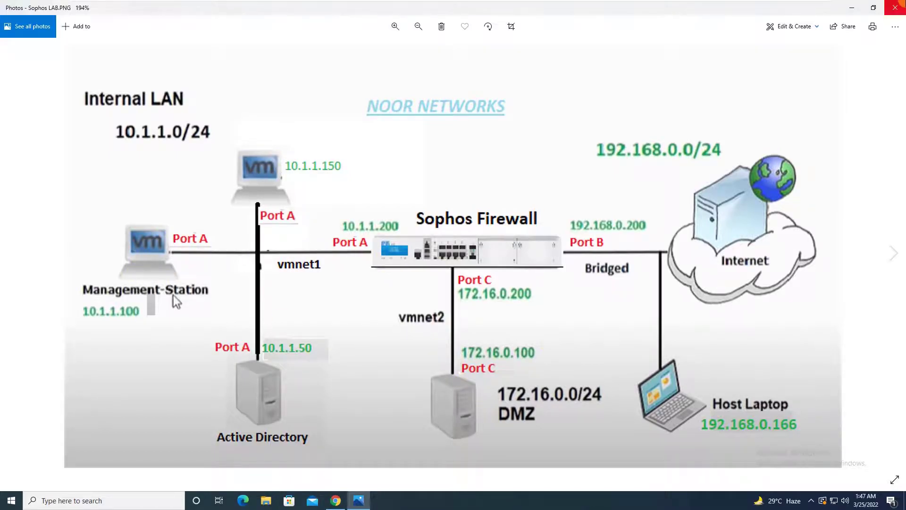
left_click(847, 8)
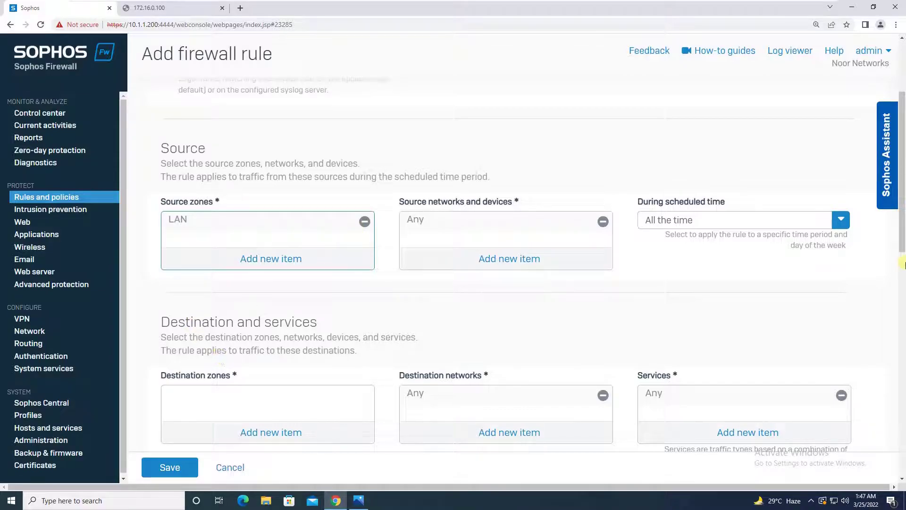
scroll(798, 280, "down", 4)
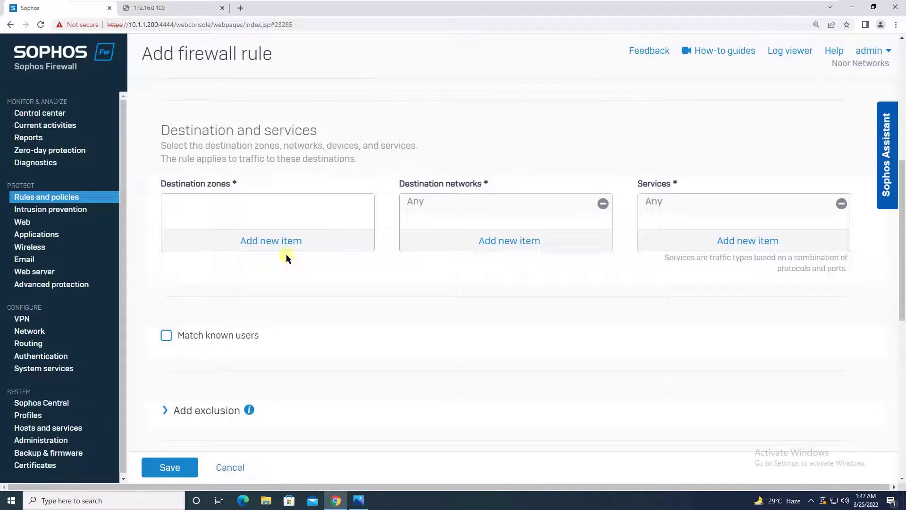
left_click(286, 243)
left_click(217, 313)
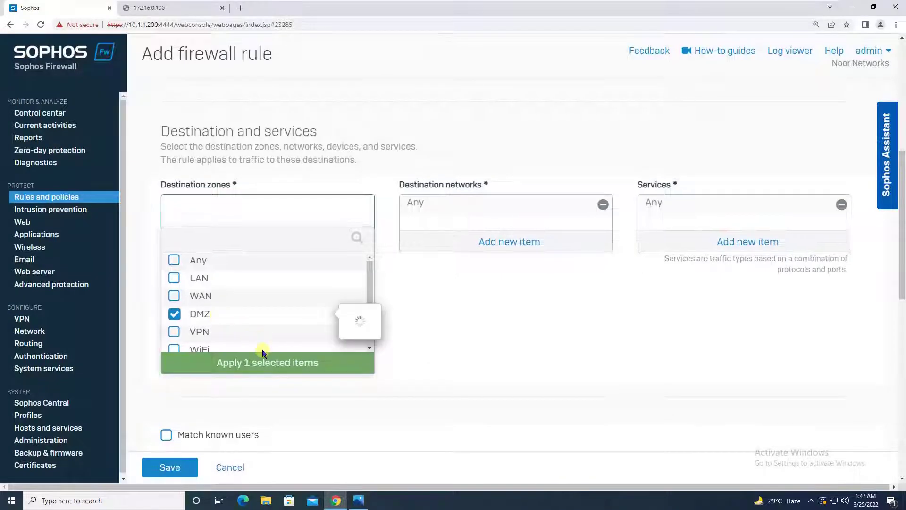
left_click(274, 364)
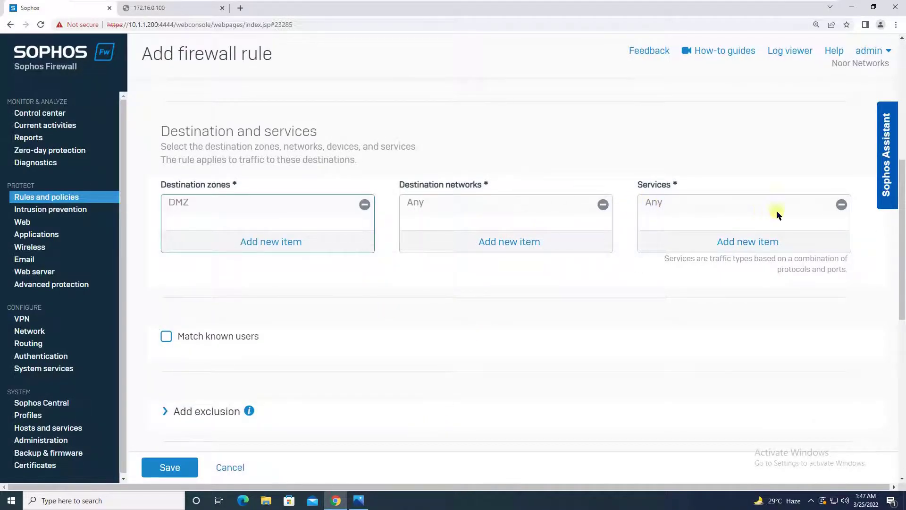
Step: Replace Any with the Webserver host in the rule's destination networks
left_click(603, 205)
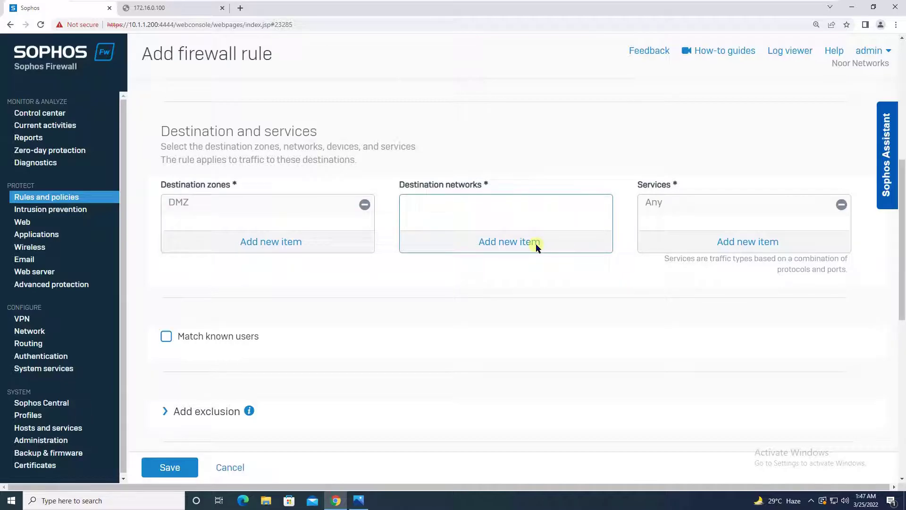
left_click(536, 242)
type("web")
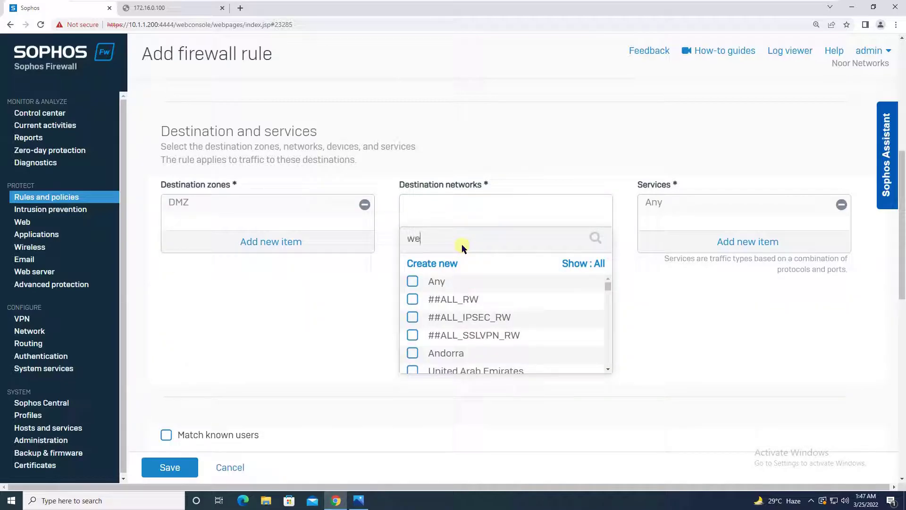
left_click(454, 299)
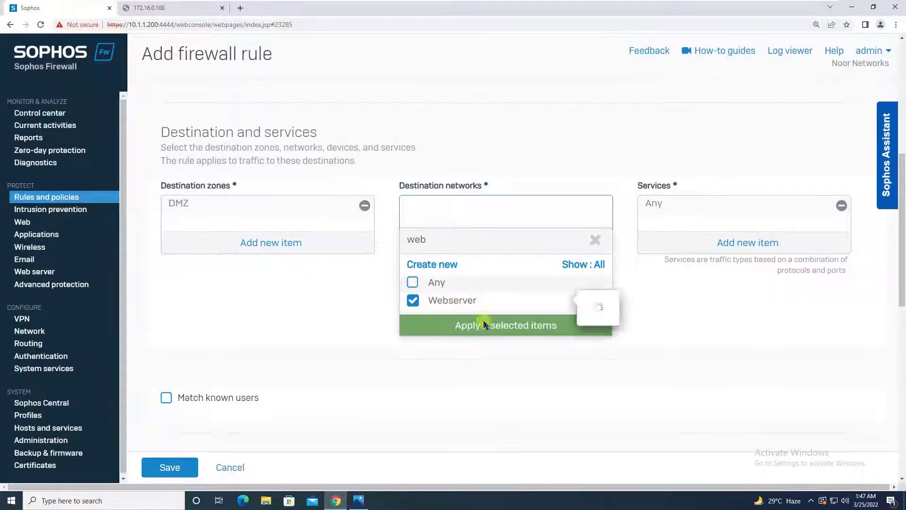
left_click(480, 323)
Step: Replace Any with HTTP in the rule's services and save the firewall rule
left_click(838, 204)
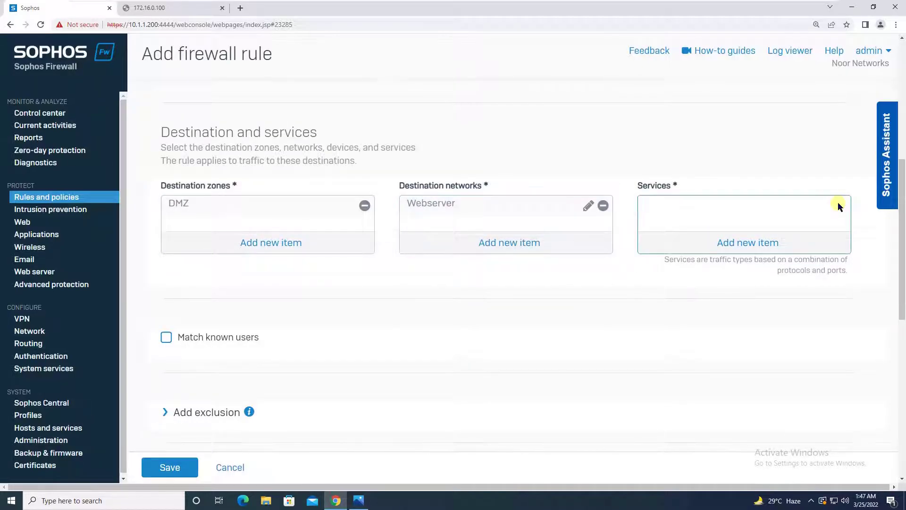
left_click(768, 241)
type("http")
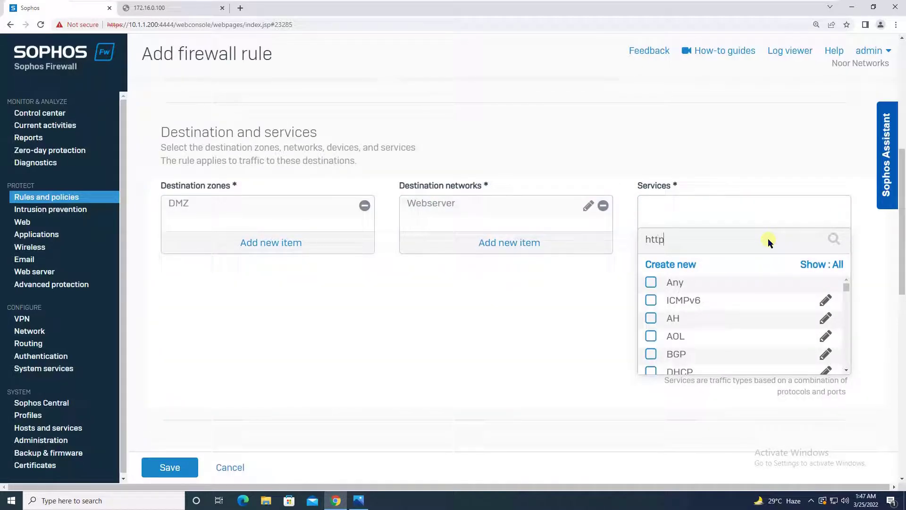
left_click(703, 296)
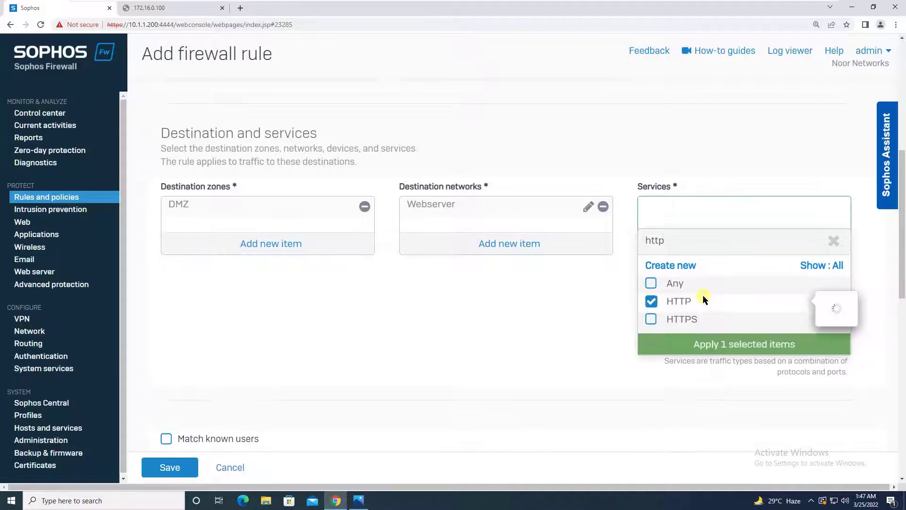
left_click(712, 344)
left_click_drag(903, 203, 903, 261)
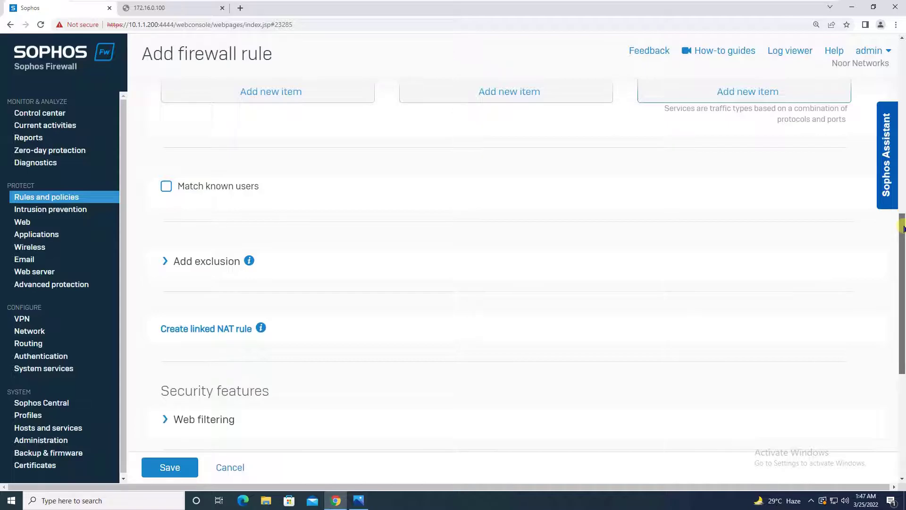
left_click_drag(902, 229, 903, 419)
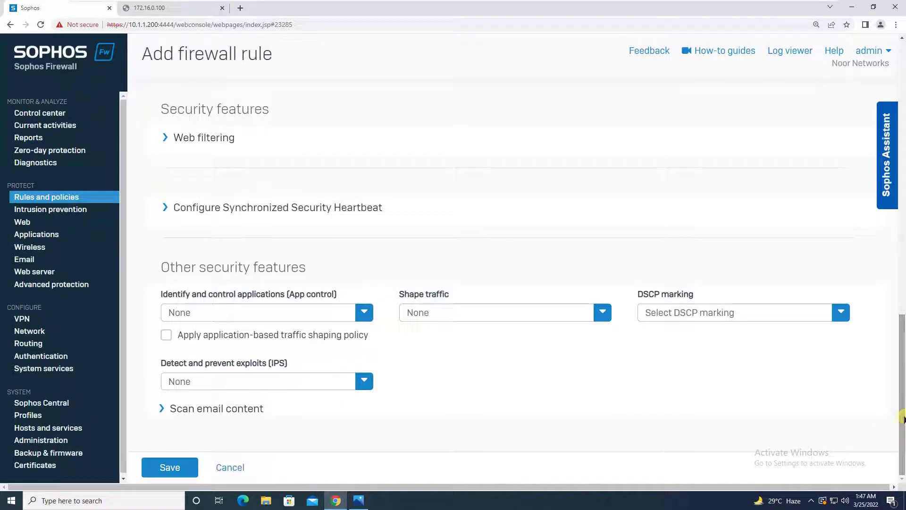
left_click(160, 466)
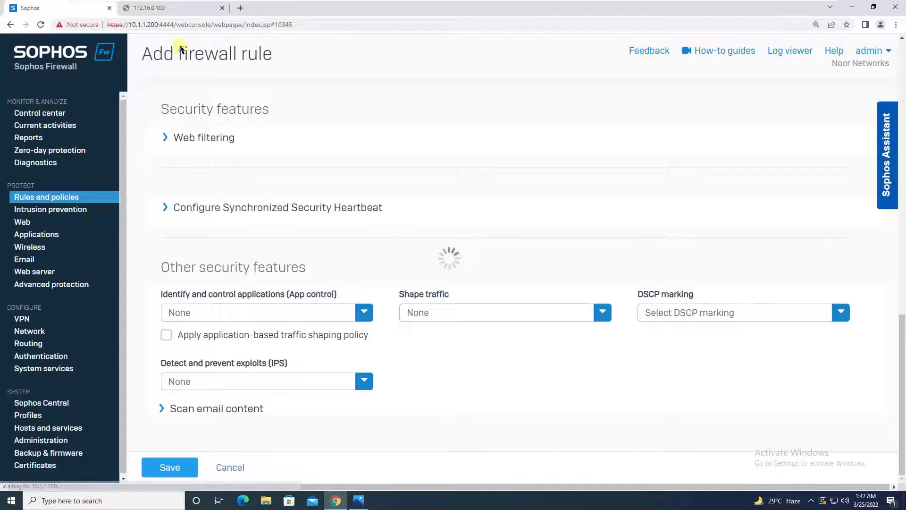
Step: Reload 172.16.0.100 in the other browser tab to retest access to the web server from the LAN
left_click(187, 9)
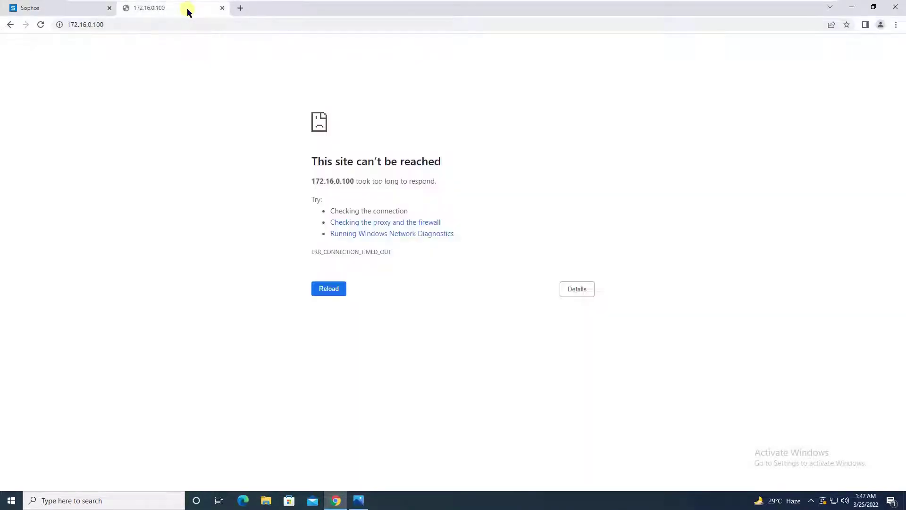
left_click(186, 26)
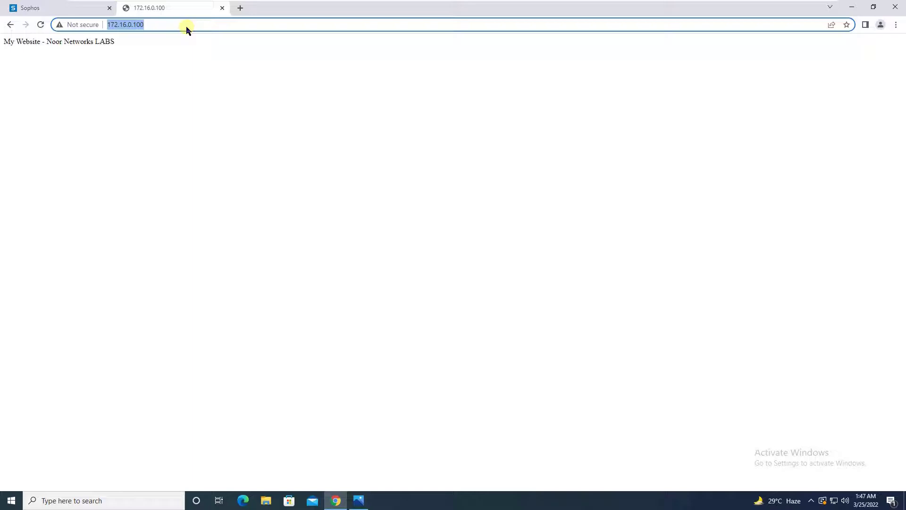
key("Return")
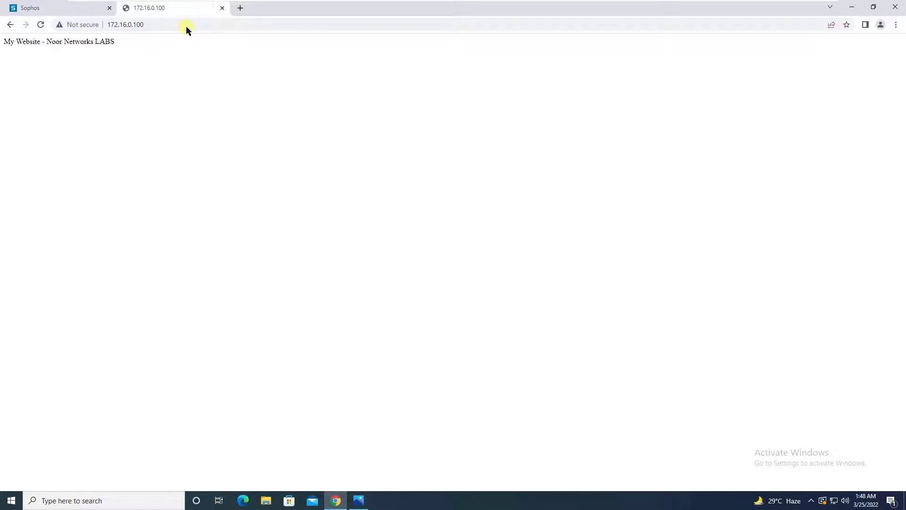
Step: Return to the firewall rules list, then start a continuous ping to 172.16.0.100 in Command Prompt and put its window away
left_click(60, 12)
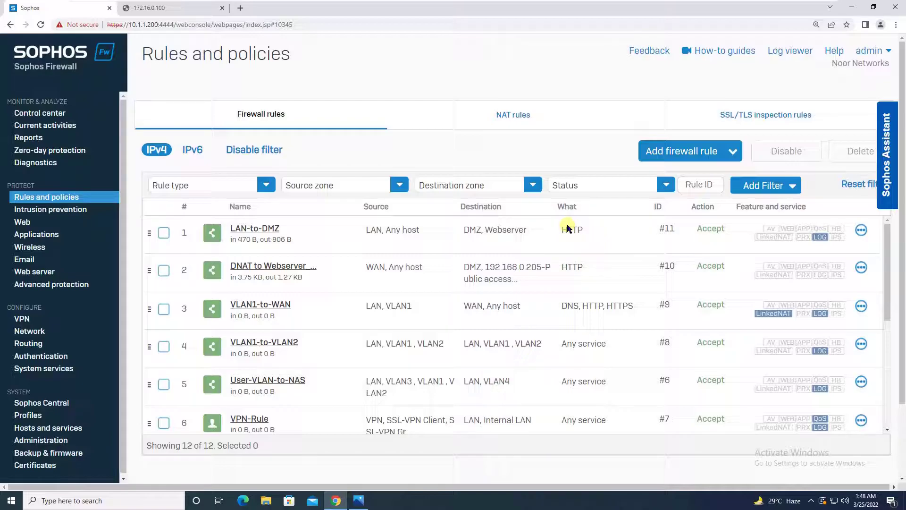
key("super")
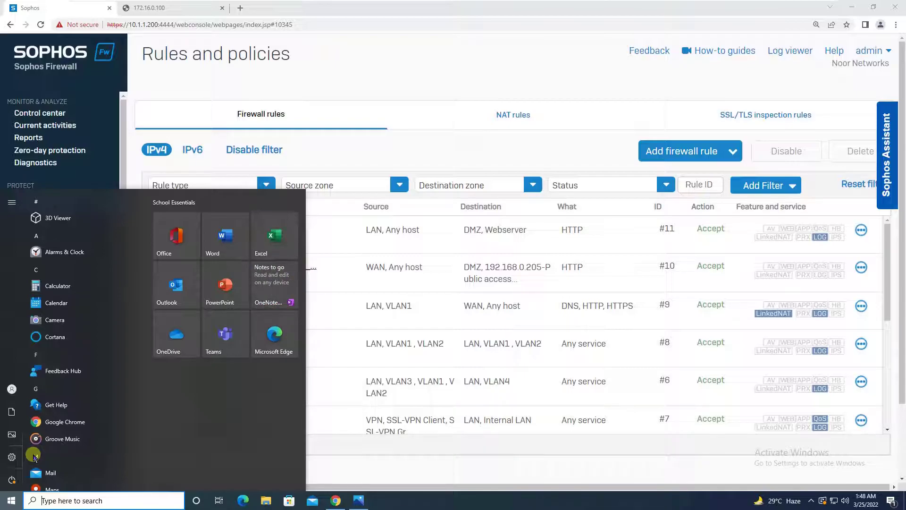
type("cmd")
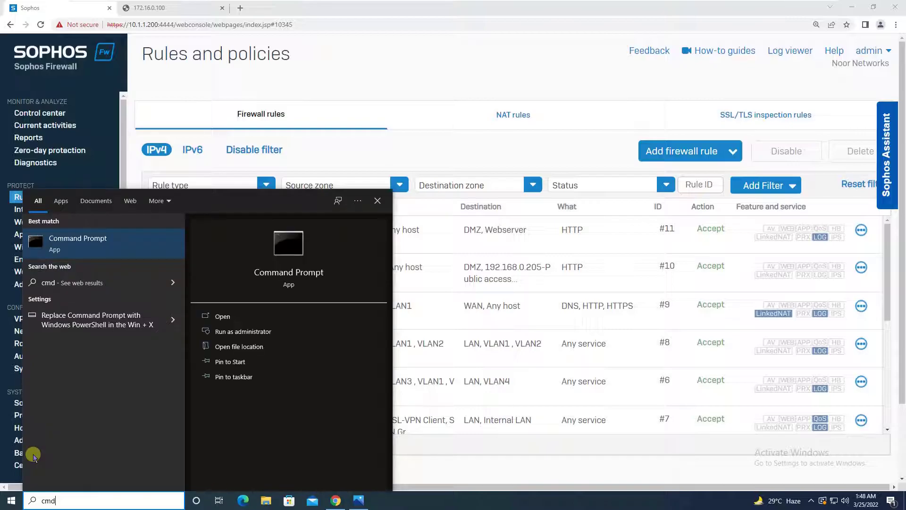
key("Return")
type("p")
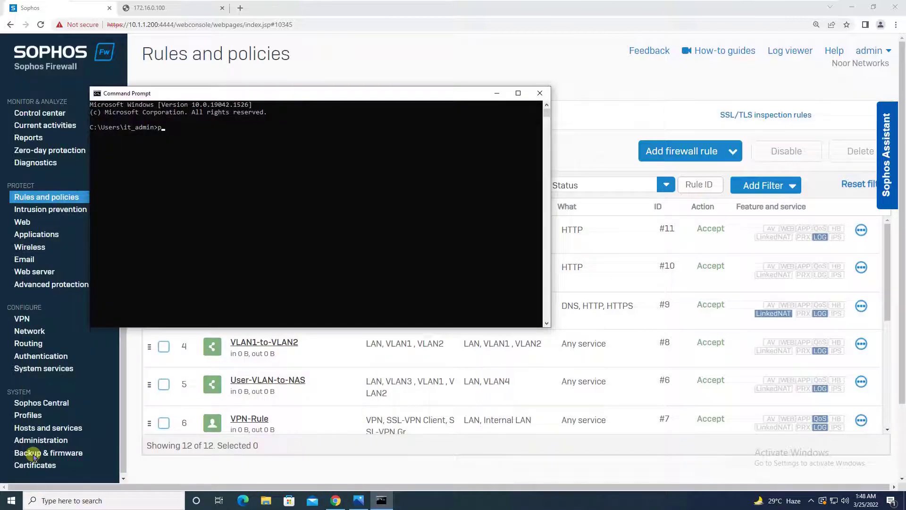
type("ing 172.16.0.100 -t")
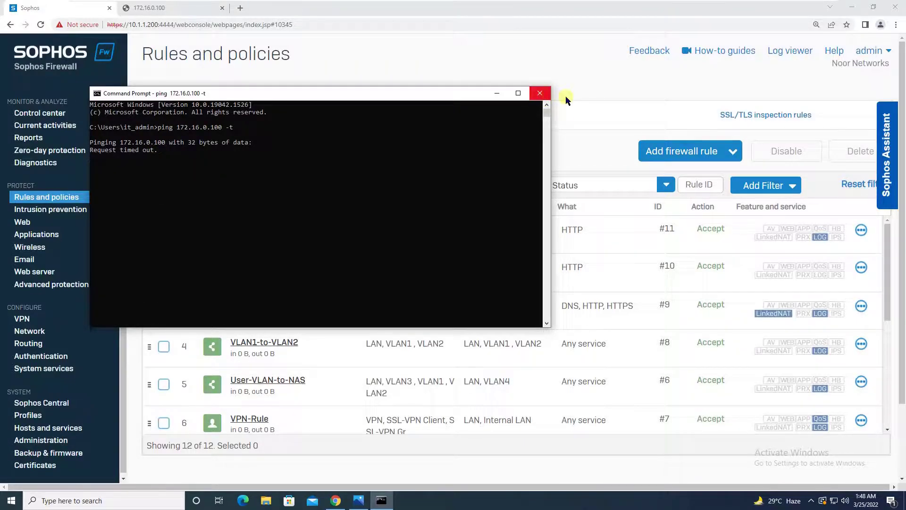
left_click(539, 93)
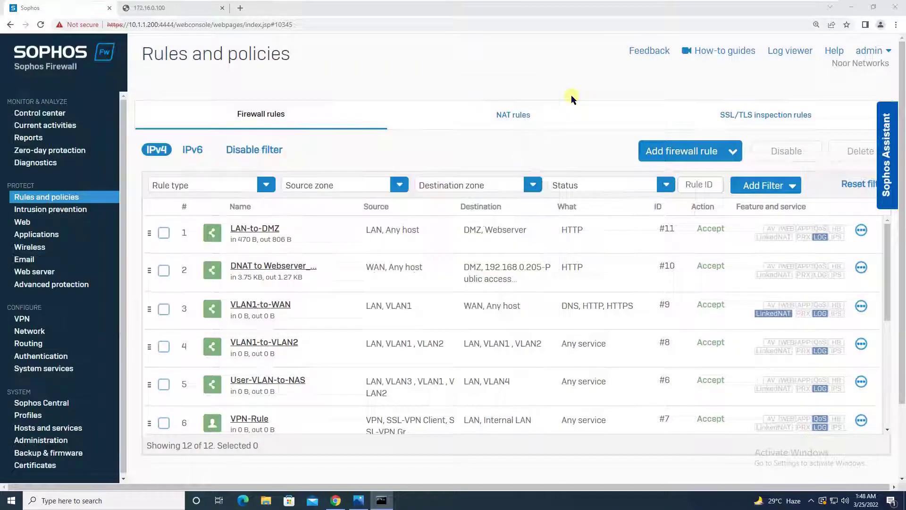
Step: Add PING to the services of the LAN-to-DMZ firewall rule and save it
left_click(267, 232)
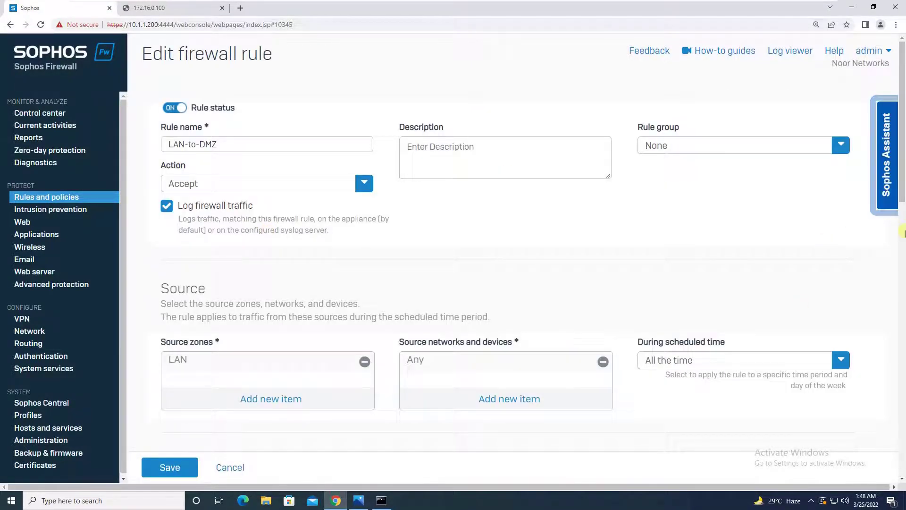
scroll(887, 231, "down", 3)
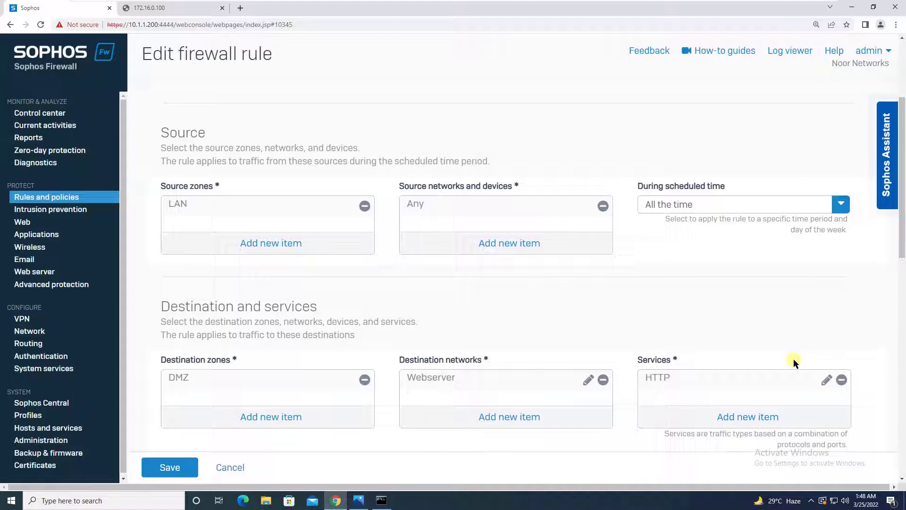
left_click(767, 408)
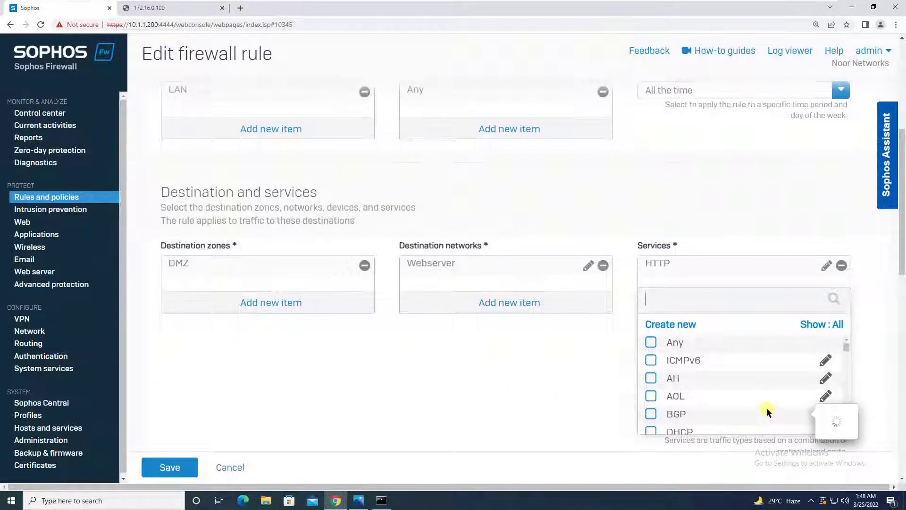
type("ping")
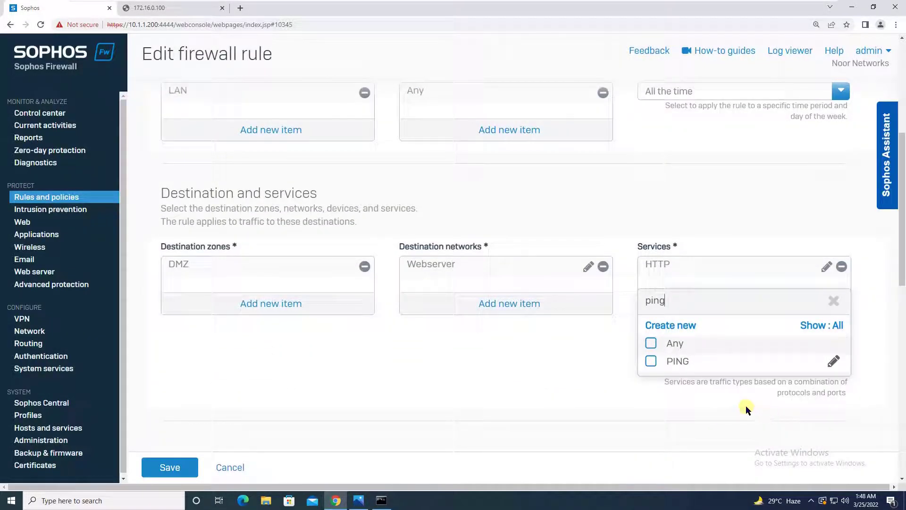
left_click(712, 363)
left_click(724, 385)
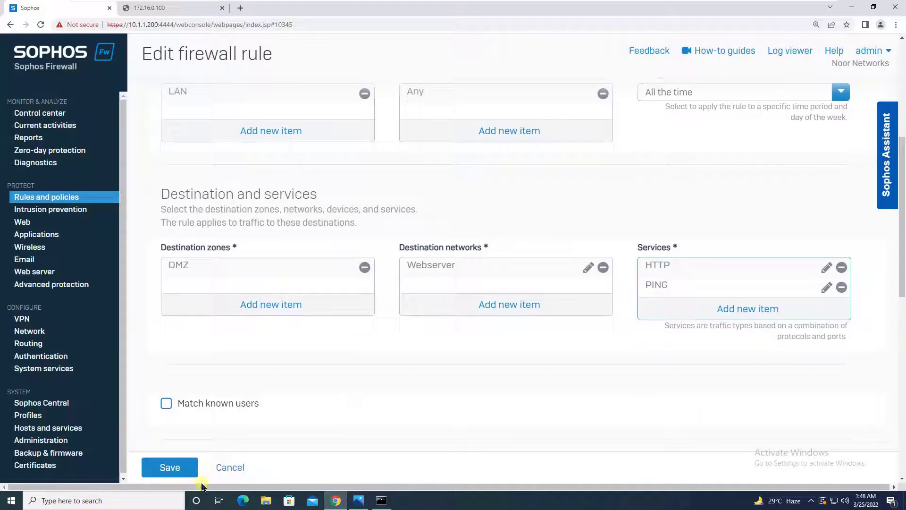
left_click(168, 469)
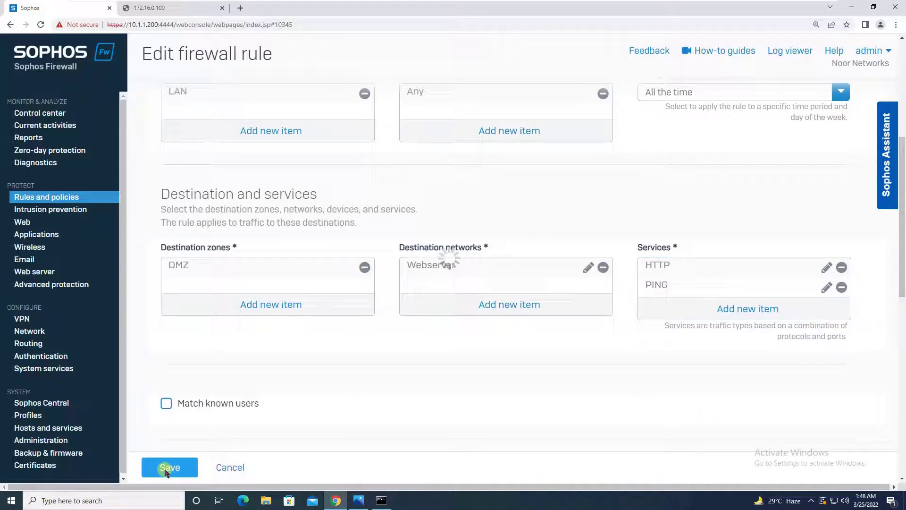
Step: Check the running ping to 172.16.0.100 in Command Prompt, then return to the firewall rules in Chrome
left_click(380, 501)
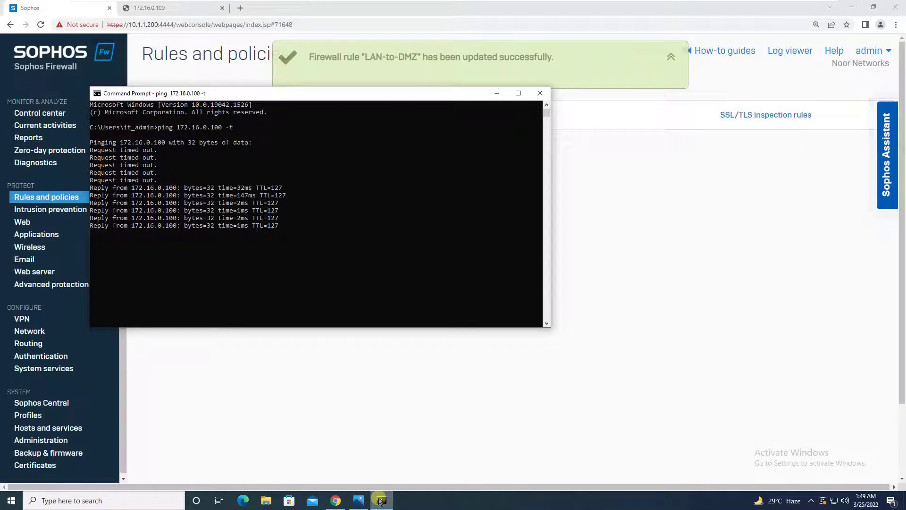
left_click(498, 93)
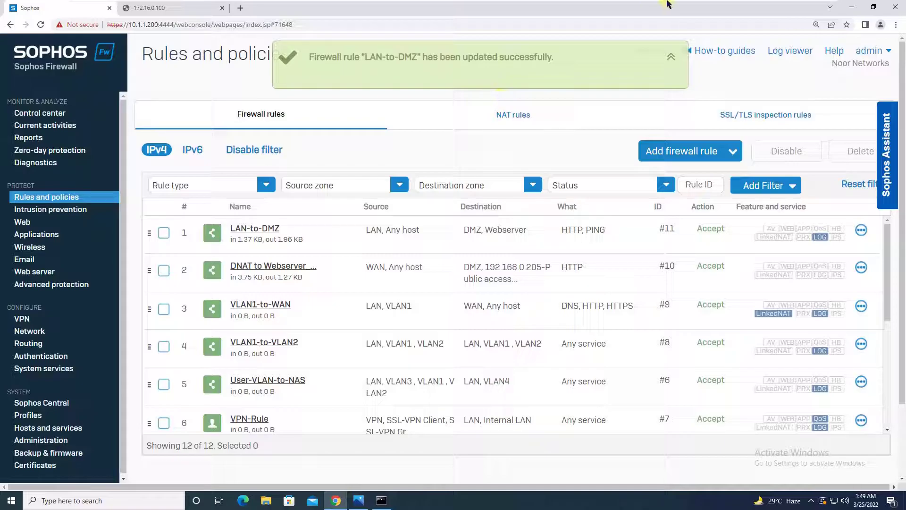
mouse_move(667, 2)
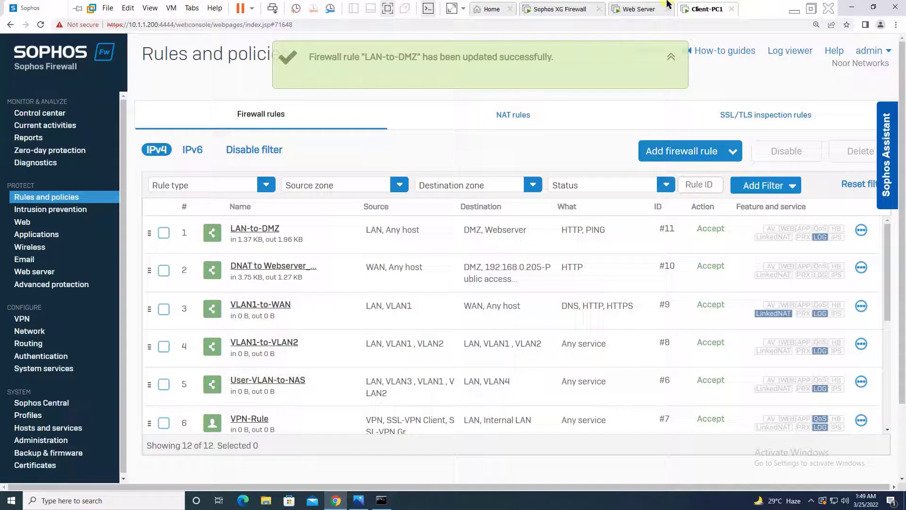